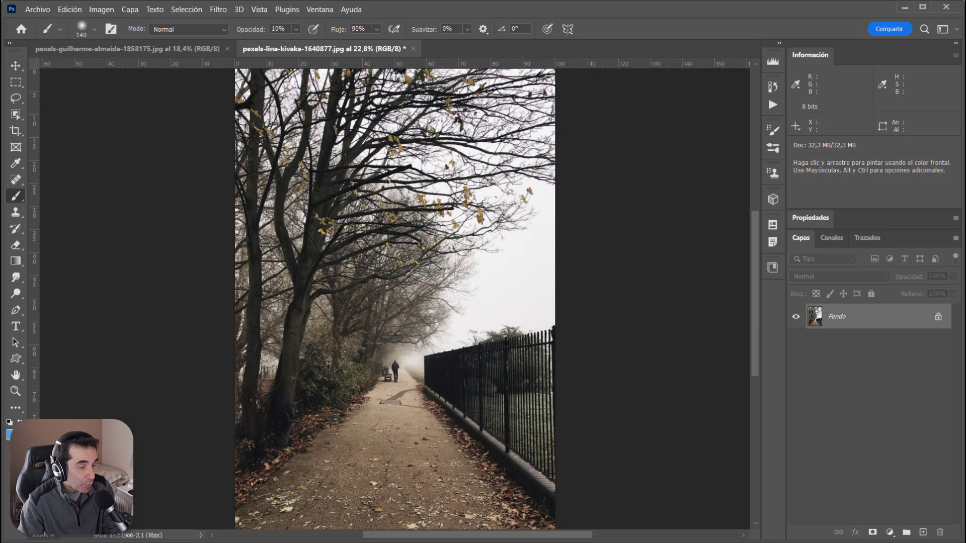
Step: Start Sky Replacement on the forest path photo and compare the new sky with the original
{"action": "left_click", "coordinate": [69, 9]}
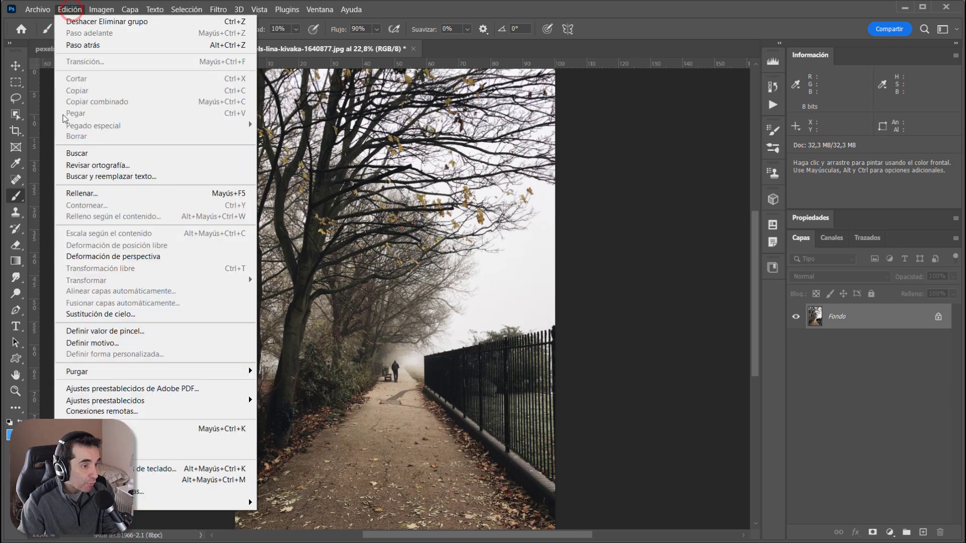
{"action": "left_click", "coordinate": [176, 317]}
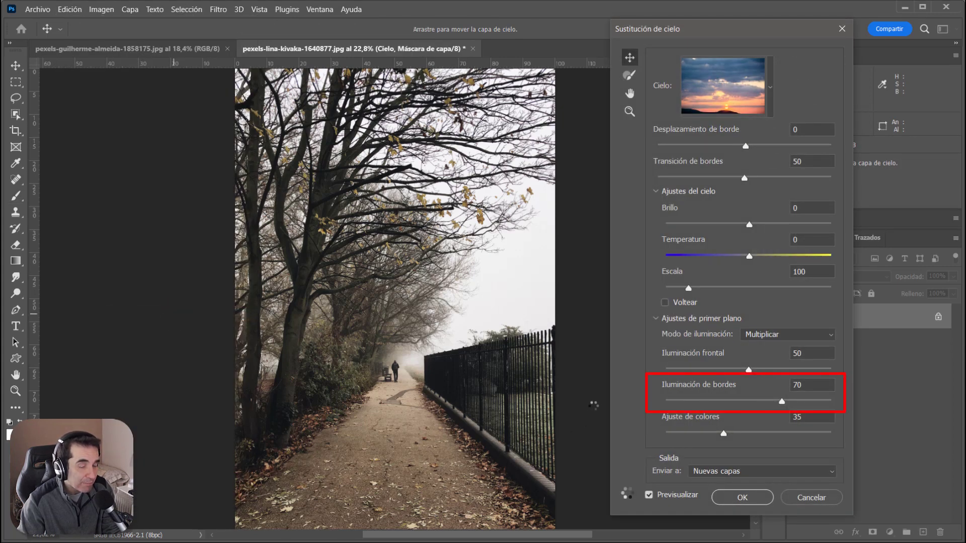
{"action": "left_click", "coordinate": [651, 496]}
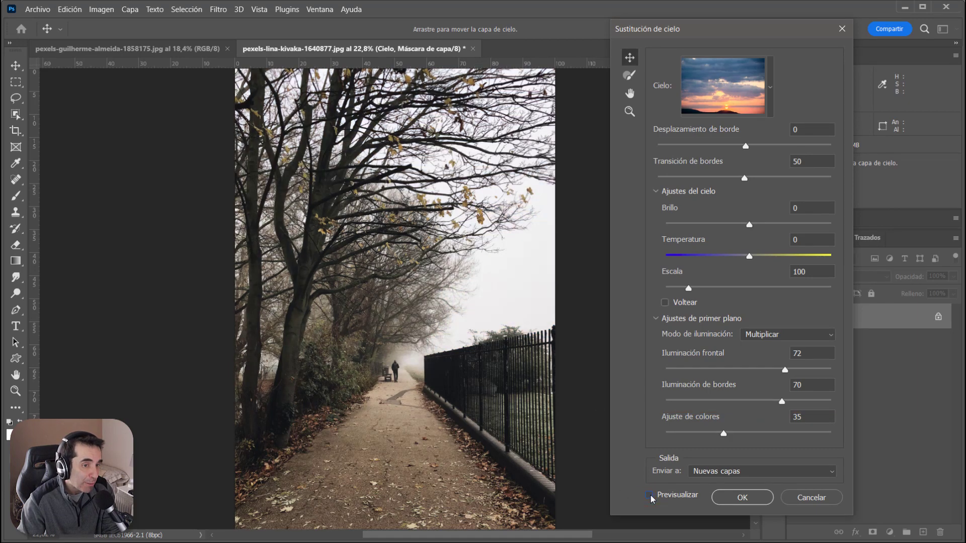
{"action": "left_click", "coordinate": [650, 496]}
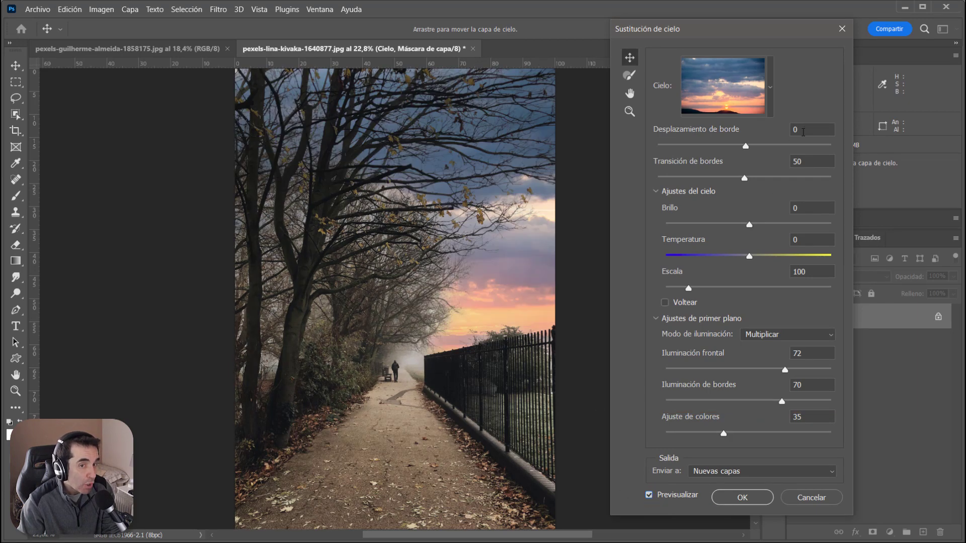
{"action": "mouse_move", "coordinate": [439, 280]}
{"action": "left_mouse_down"}
{"action": "mouse_move", "coordinate": [347, 237]}
{"action": "mouse_move", "coordinate": [315, 313]}
{"action": "left_mouse_up"}
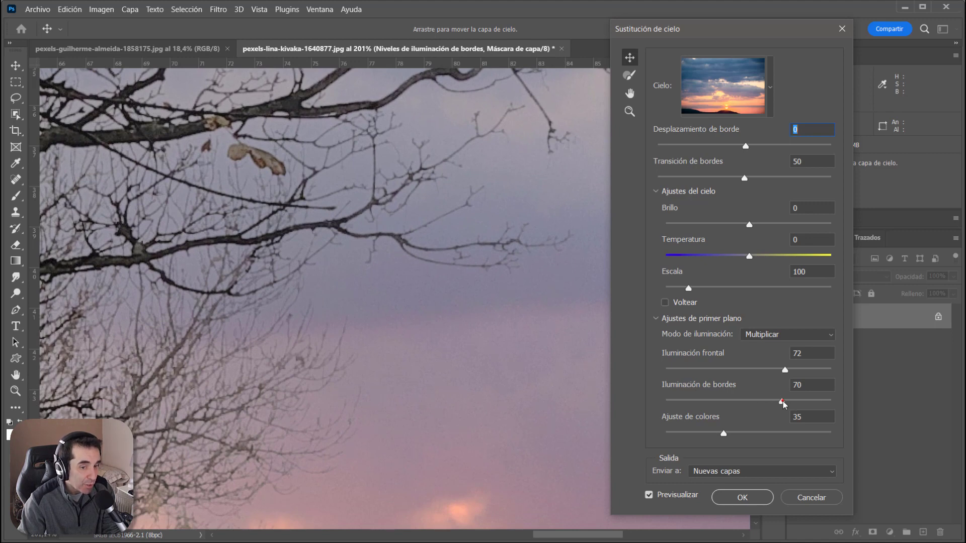
Step: Set edge lighting to 100 and apply the sunset sky replacement
{"action": "left_click_drag", "start_coordinate": [783, 403], "coordinate": [662, 401]}
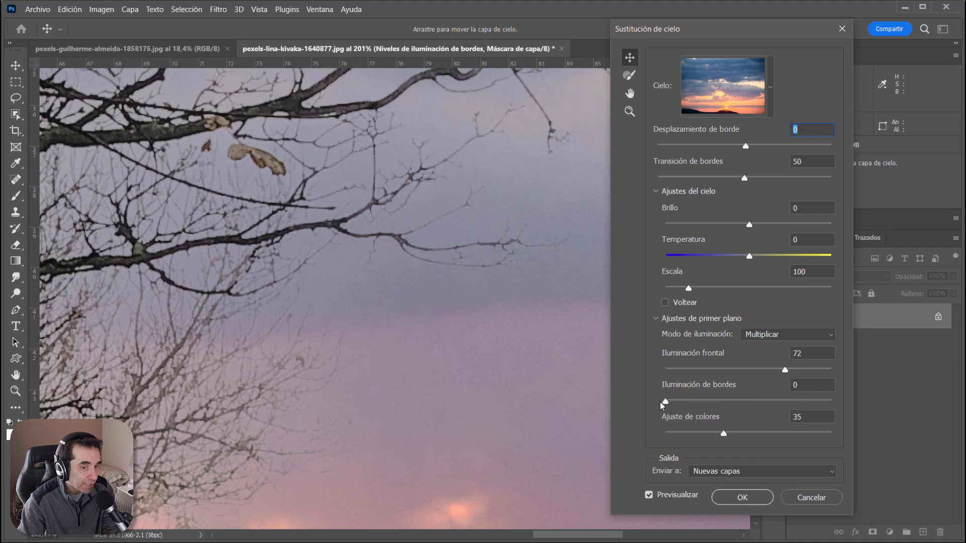
{"action": "left_click_drag", "start_coordinate": [665, 402], "coordinate": [831, 402]}
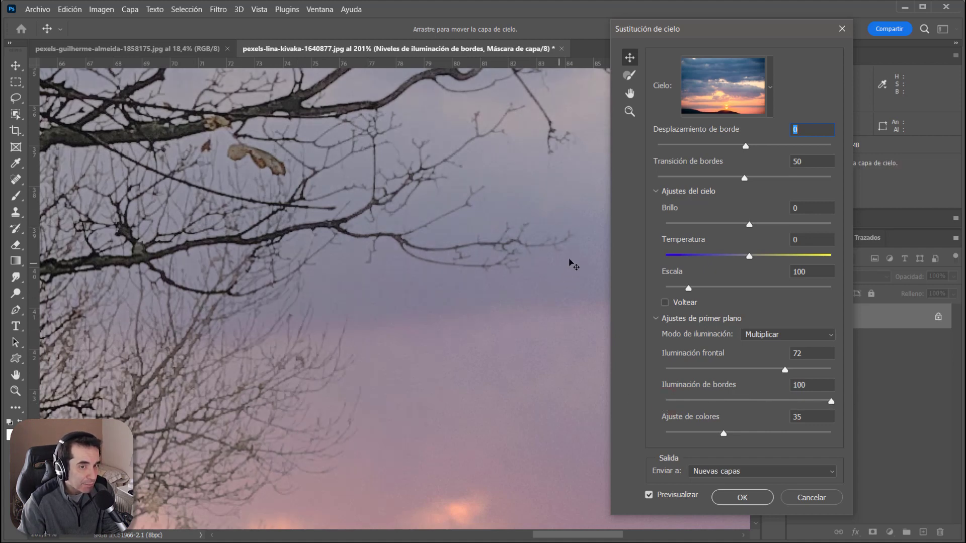
{"action": "left_click", "coordinate": [771, 95]}
{"action": "left_click", "coordinate": [772, 100]}
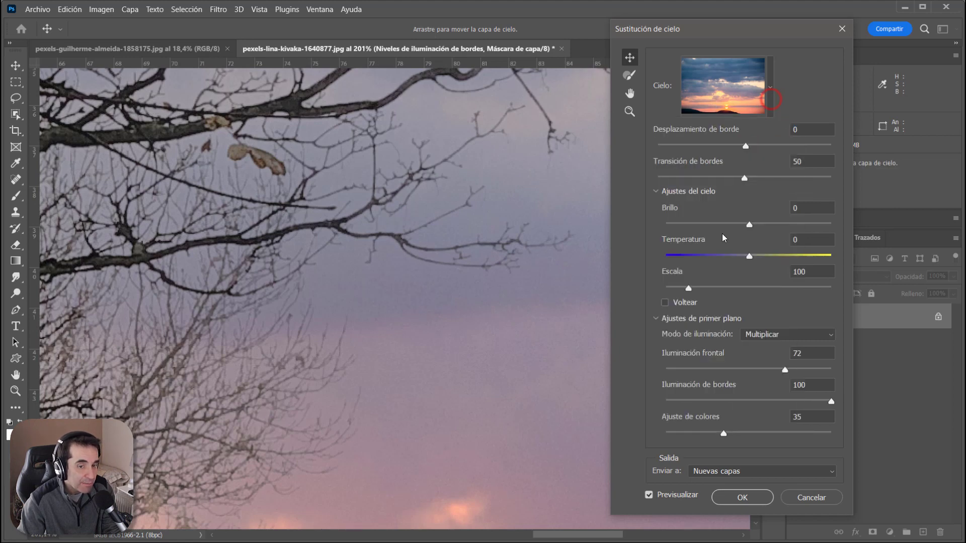
{"action": "left_click", "coordinate": [747, 503]}
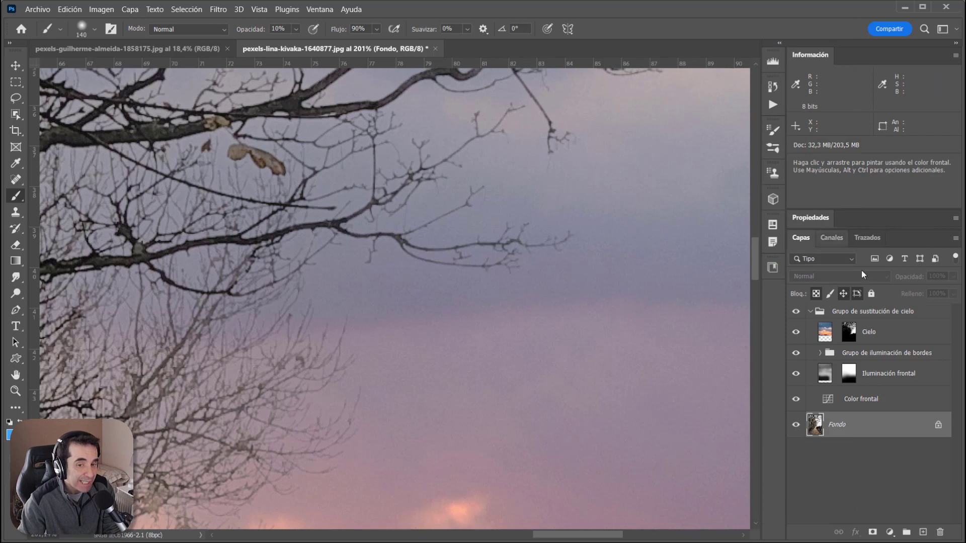
Step: Hide and reshow the sky replacement and edge lighting groups, then switch to the portrait
{"action": "left_click", "coordinate": [797, 313]}
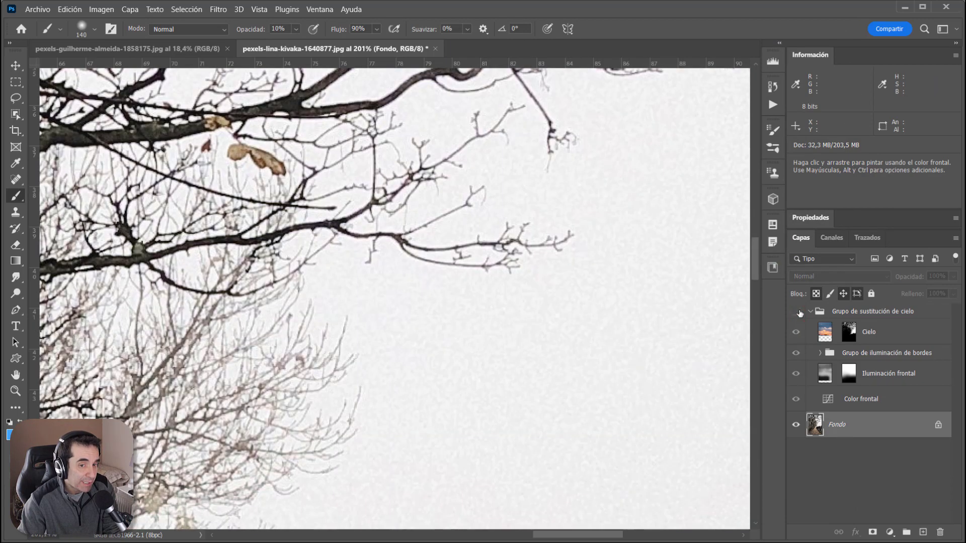
{"action": "left_click", "coordinate": [797, 312]}
{"action": "left_click", "coordinate": [812, 313]}
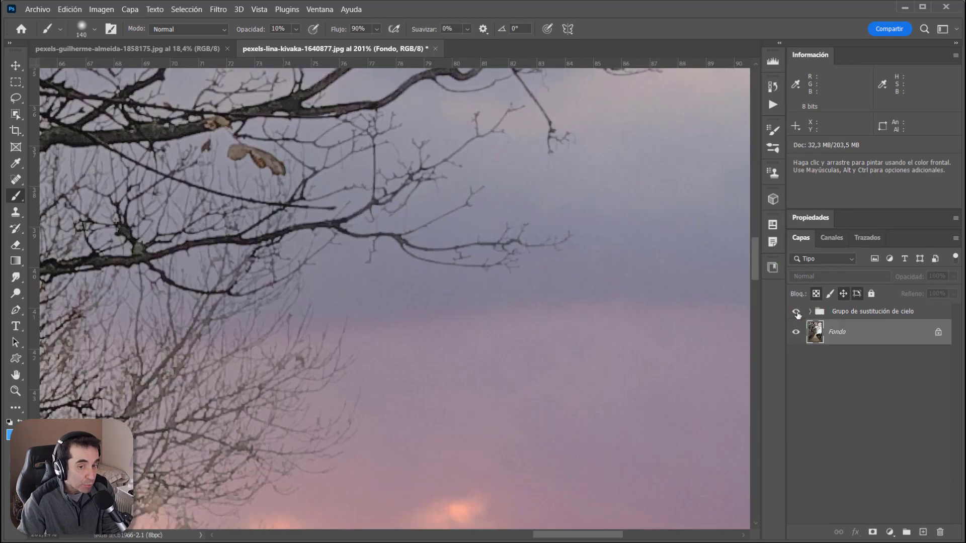
{"action": "left_click", "coordinate": [796, 312]}
{"action": "left_click", "coordinate": [811, 312]}
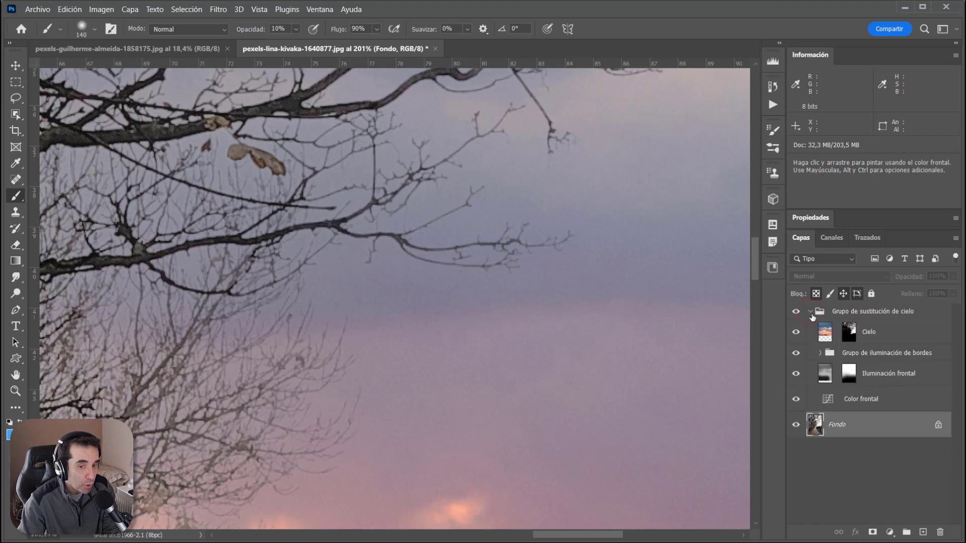
{"action": "left_click", "coordinate": [796, 354]}
{"action": "left_click", "coordinate": [796, 353]}
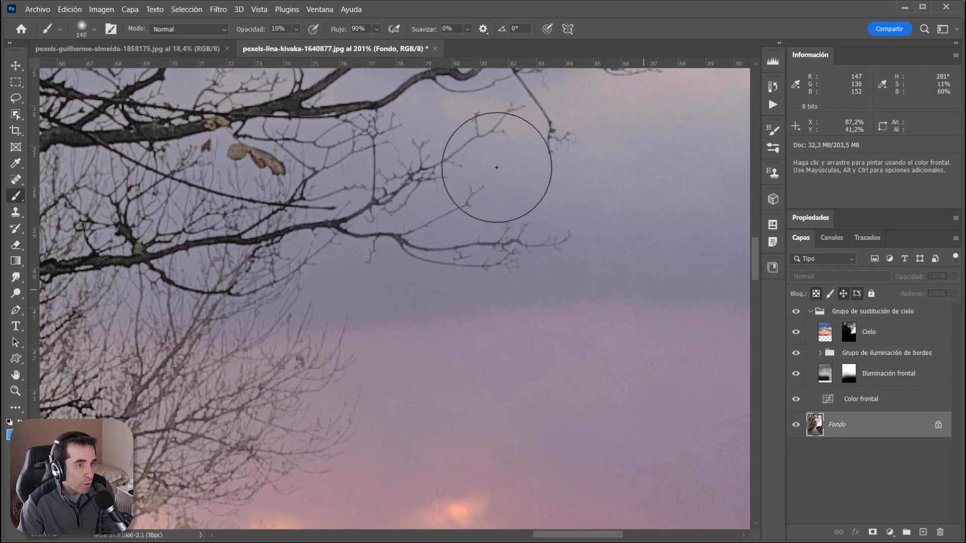
{"action": "left_click", "coordinate": [146, 49]}
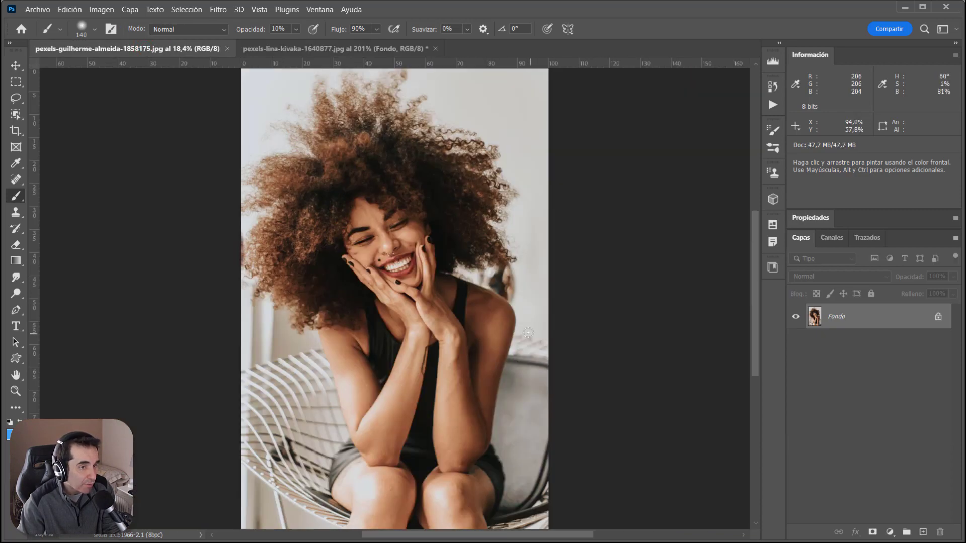
Step: Preview a sunset sky behind the curly-haired woman with edge lighting at 0, checking her hair
{"action": "left_click", "coordinate": [69, 9]}
{"action": "left_click", "coordinate": [101, 314]}
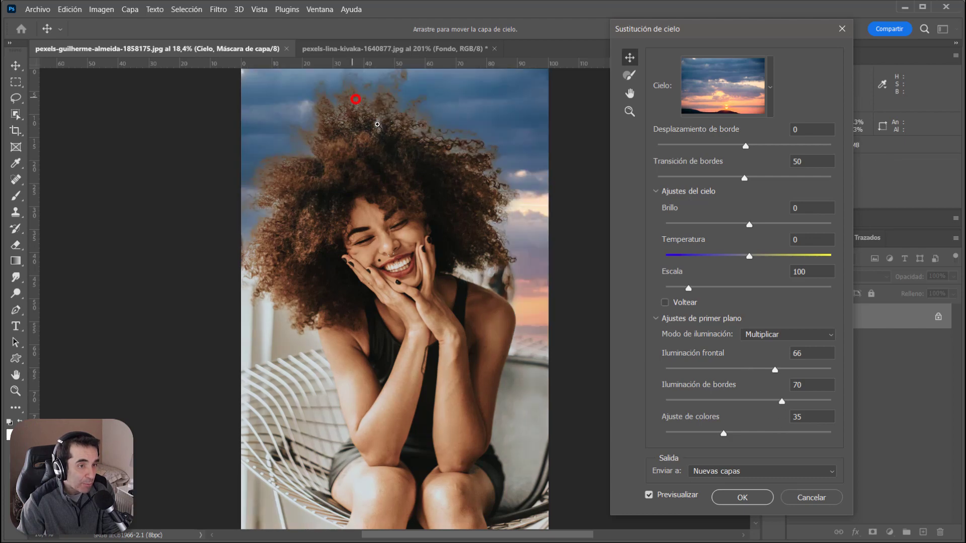
{"action": "scroll", "coordinate": [355, 101], "scroll_direction": "up", "scroll_amount": 5}
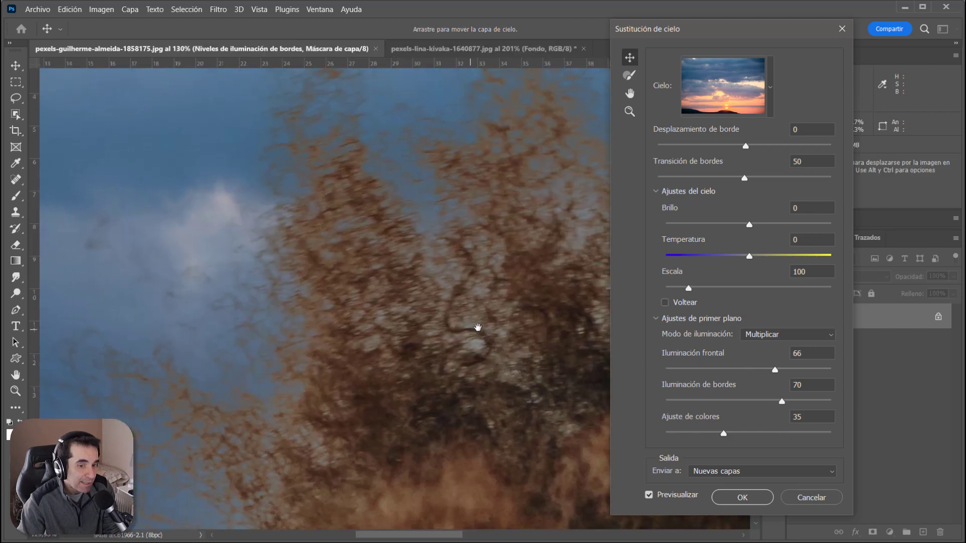
{"action": "left_click_drag", "start_coordinate": [479, 324], "coordinate": [545, 383]}
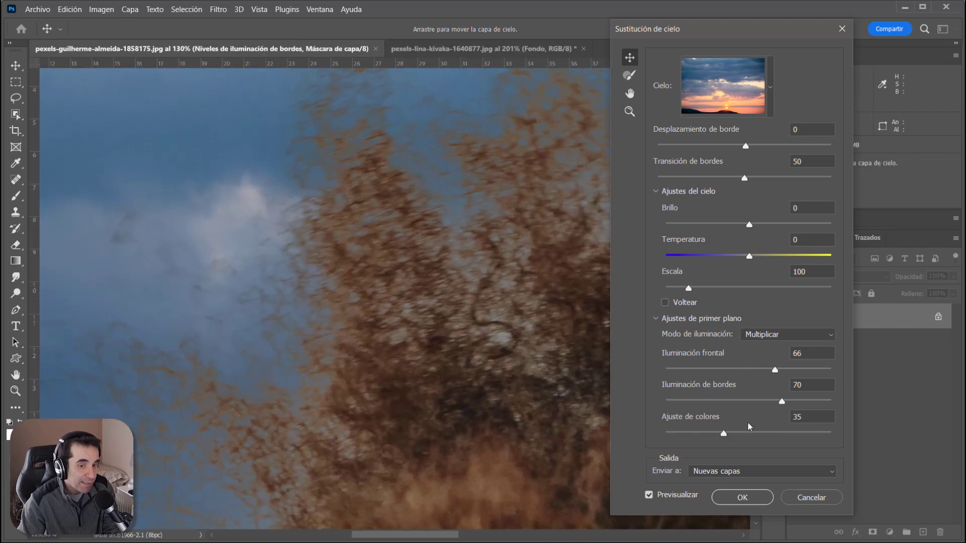
{"action": "left_click_drag", "start_coordinate": [783, 402], "coordinate": [838, 402]}
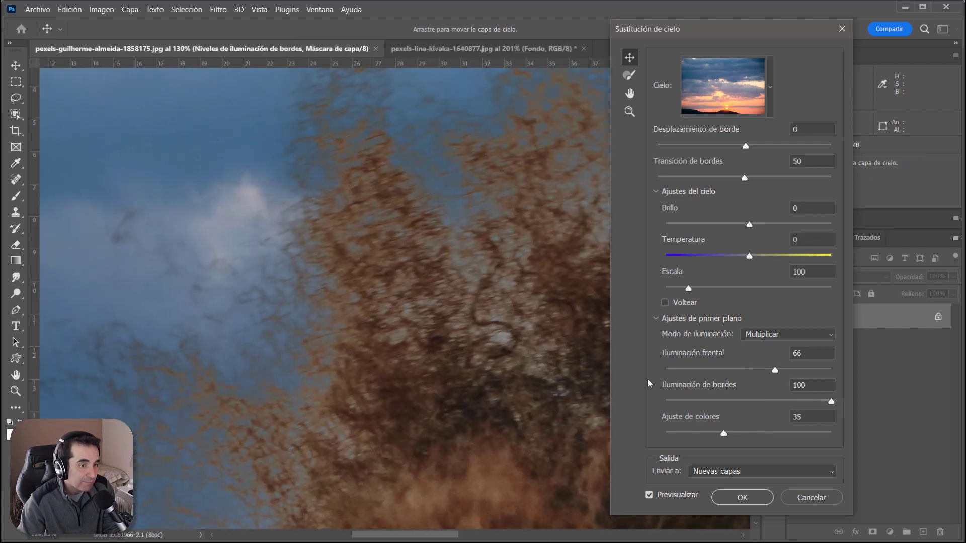
{"action": "left_click_drag", "start_coordinate": [679, 401], "coordinate": [618, 400]}
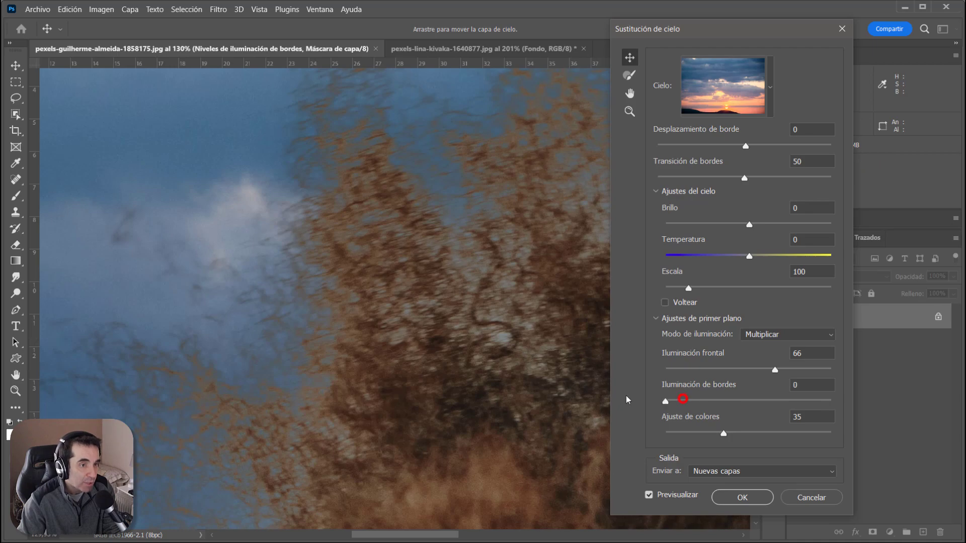
{"action": "scroll", "coordinate": [471, 299], "scroll_direction": "down", "scroll_amount": 10}
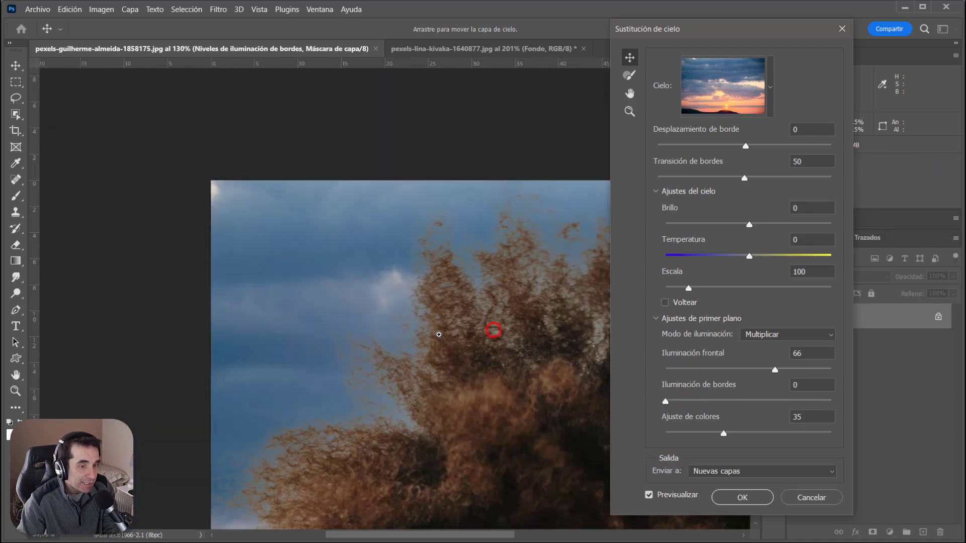
{"action": "left_click_drag", "start_coordinate": [496, 399], "coordinate": [217, 237]}
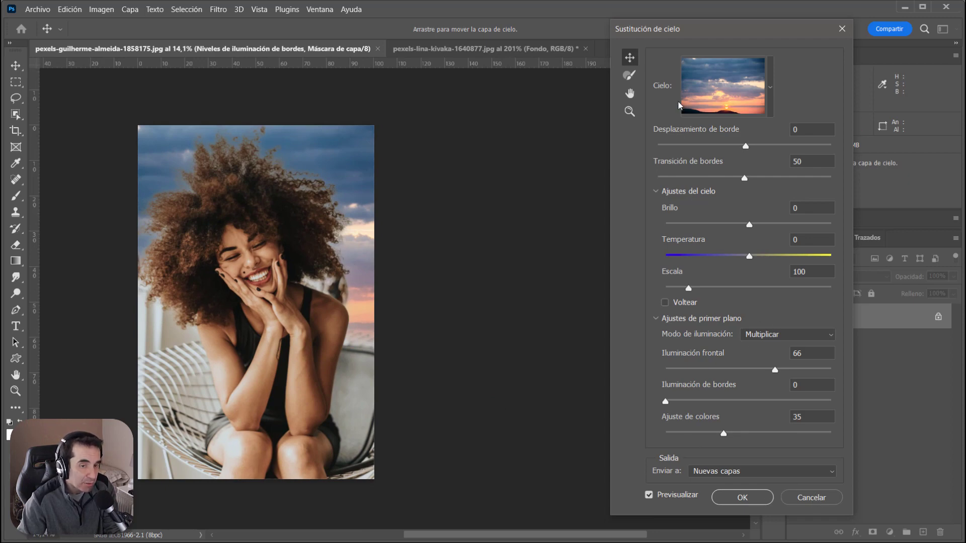
Step: Cancel the portrait's Sky Replacement and go to the Home screen
{"action": "left_click", "coordinate": [812, 498]}
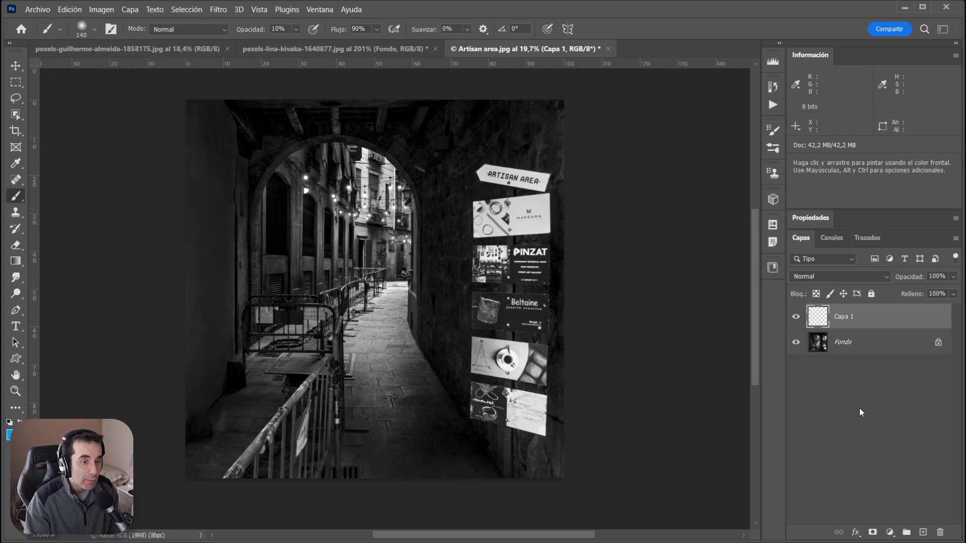
{"action": "left_click", "coordinate": [21, 31]}
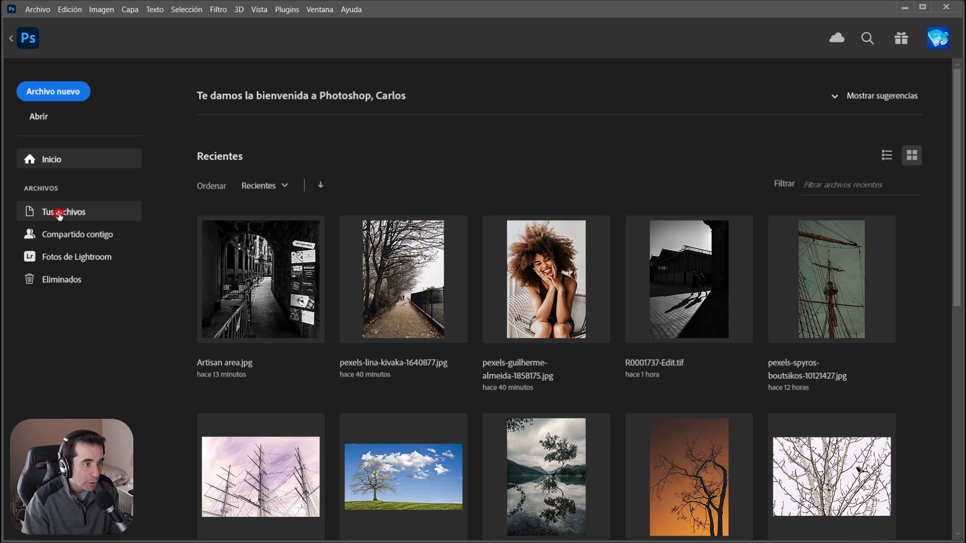
Step: Browse the cloud files and recent files grid, then return to the Artisan area document
{"action": "left_click", "coordinate": [59, 213]}
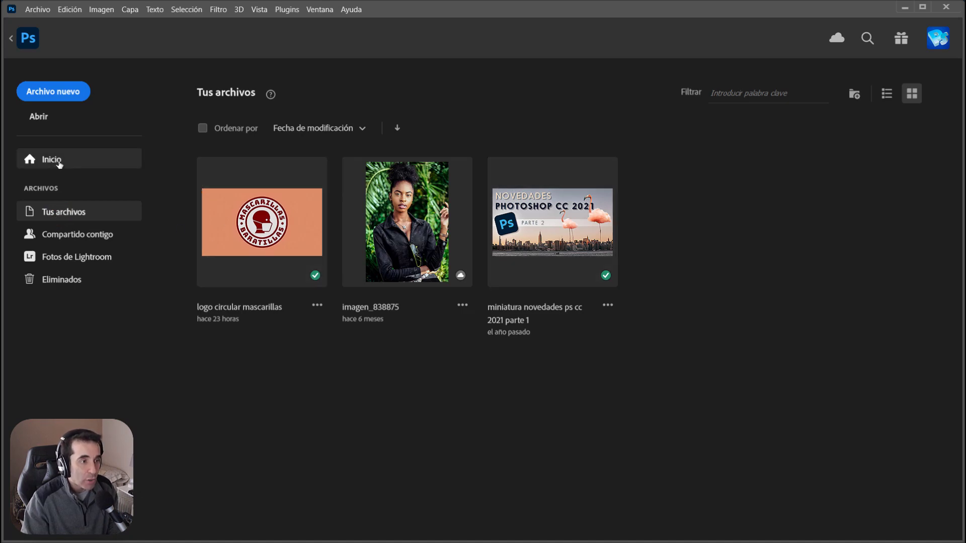
{"action": "left_click", "coordinate": [42, 160]}
{"action": "scroll", "coordinate": [356, 433], "scroll_direction": "down", "scroll_amount": 5}
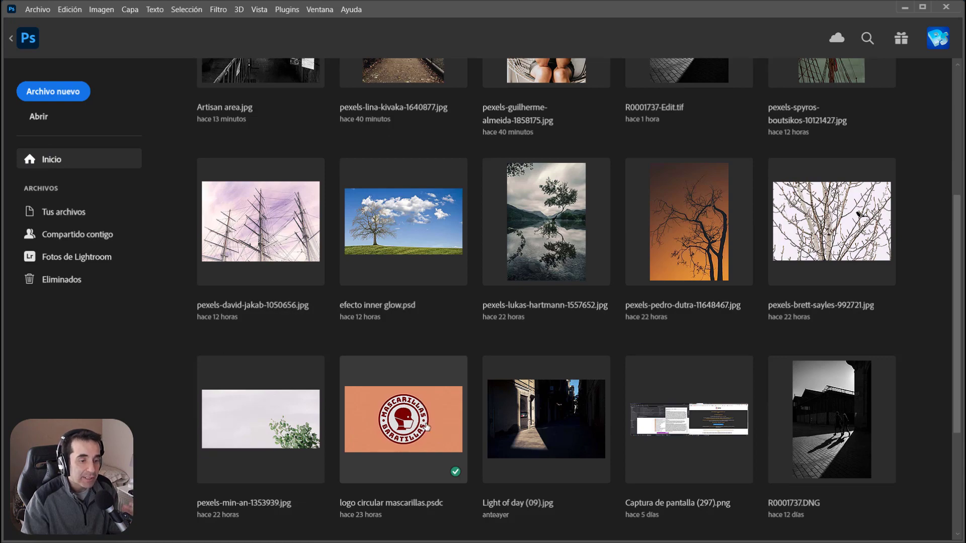
{"action": "scroll", "coordinate": [418, 302], "scroll_direction": "up", "scroll_amount": 4}
{"action": "scroll", "coordinate": [416, 295], "scroll_direction": "up", "scroll_amount": 1}
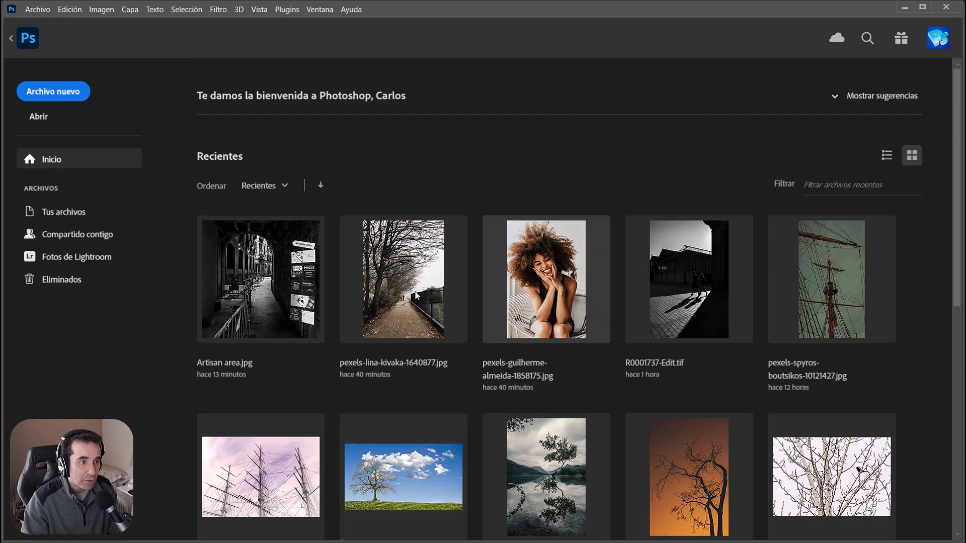
{"action": "left_click", "coordinate": [28, 39]}
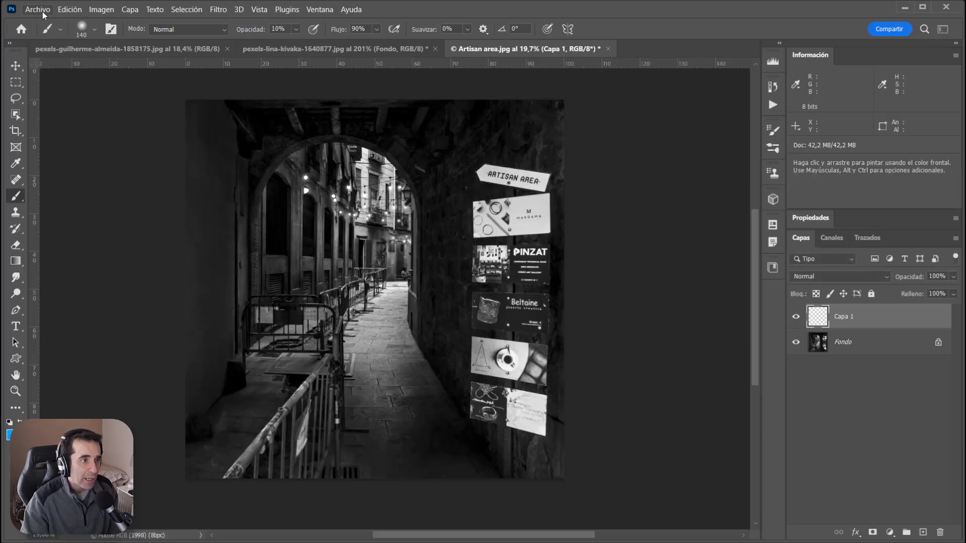
{"action": "left_click", "coordinate": [43, 11]}
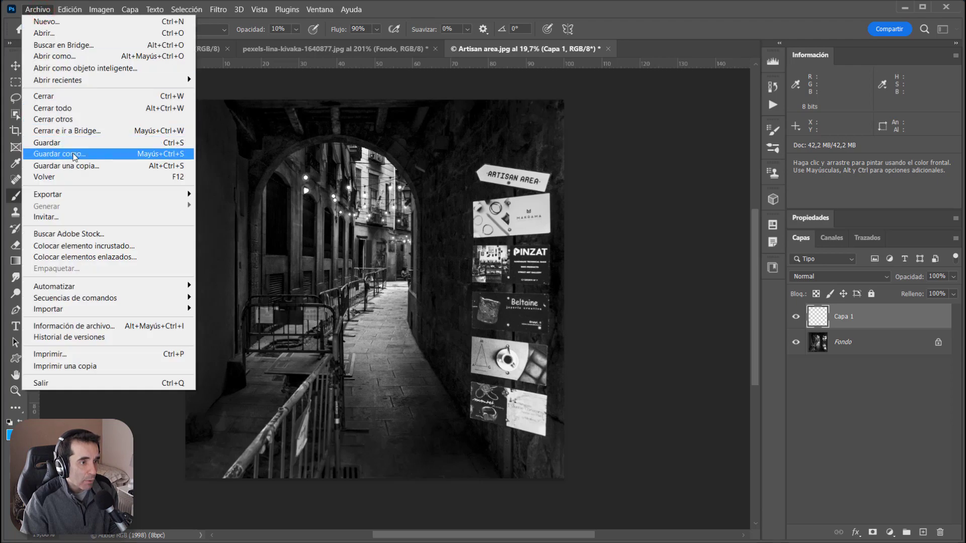
{"action": "left_click", "coordinate": [74, 155]}
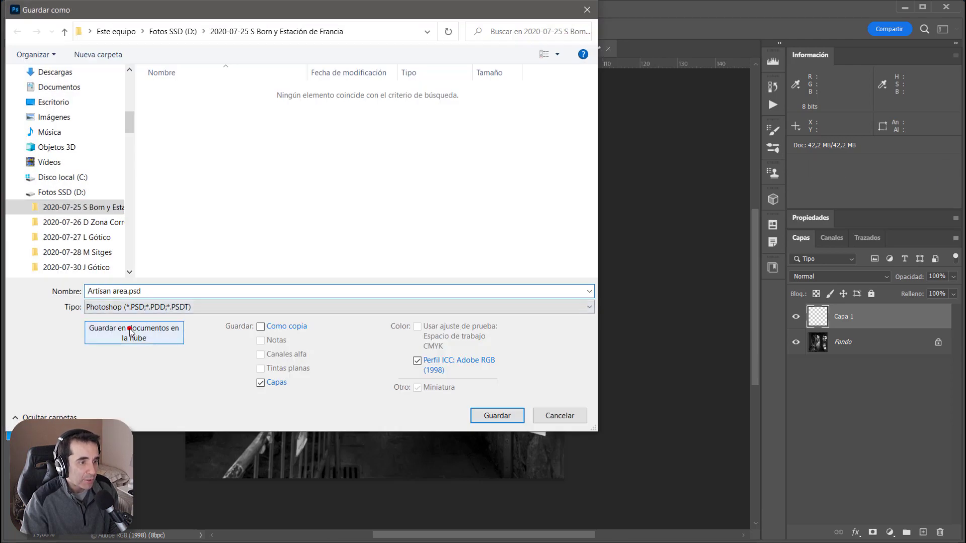
{"action": "left_click", "coordinate": [129, 328]}
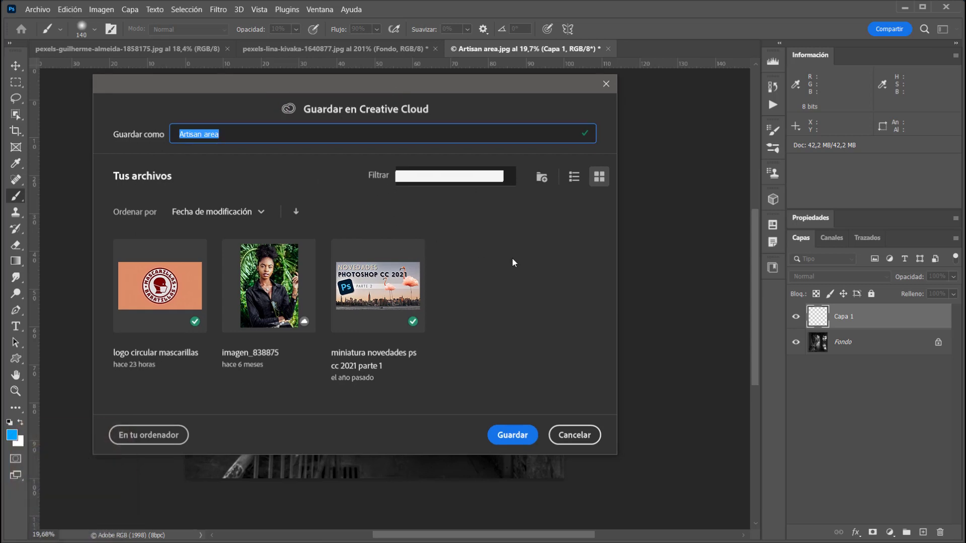
{"action": "left_click", "coordinate": [144, 437]}
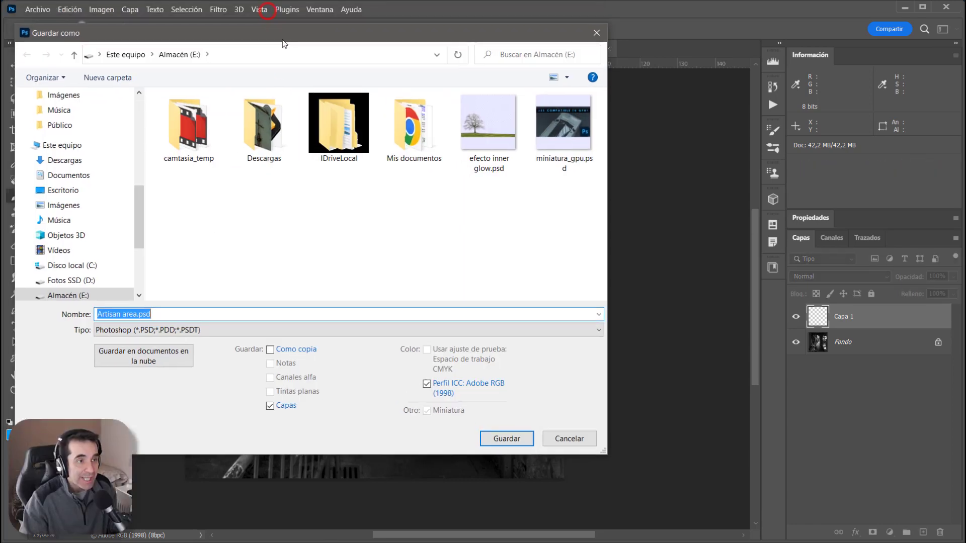
{"action": "left_click_drag", "start_coordinate": [268, 17], "coordinate": [304, 59]}
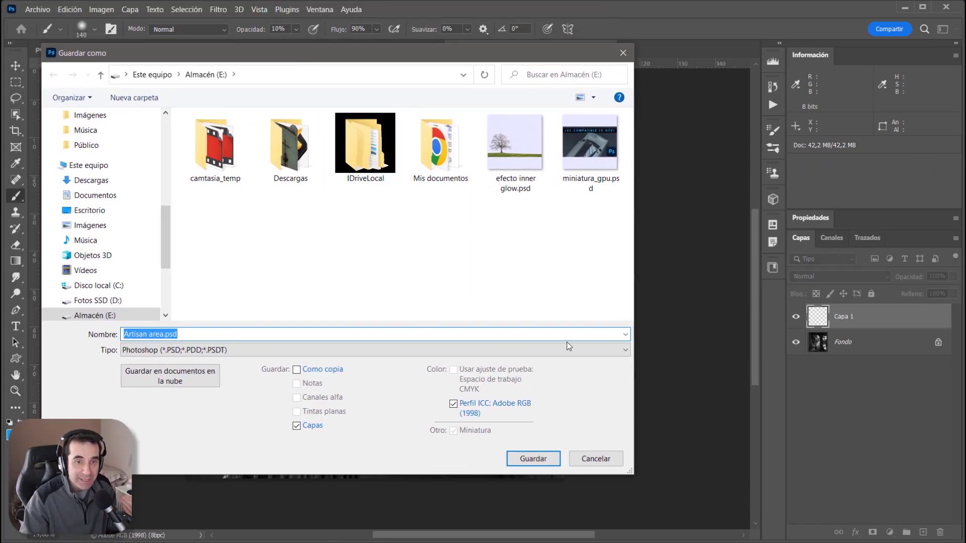
{"action": "left_click", "coordinate": [597, 459]}
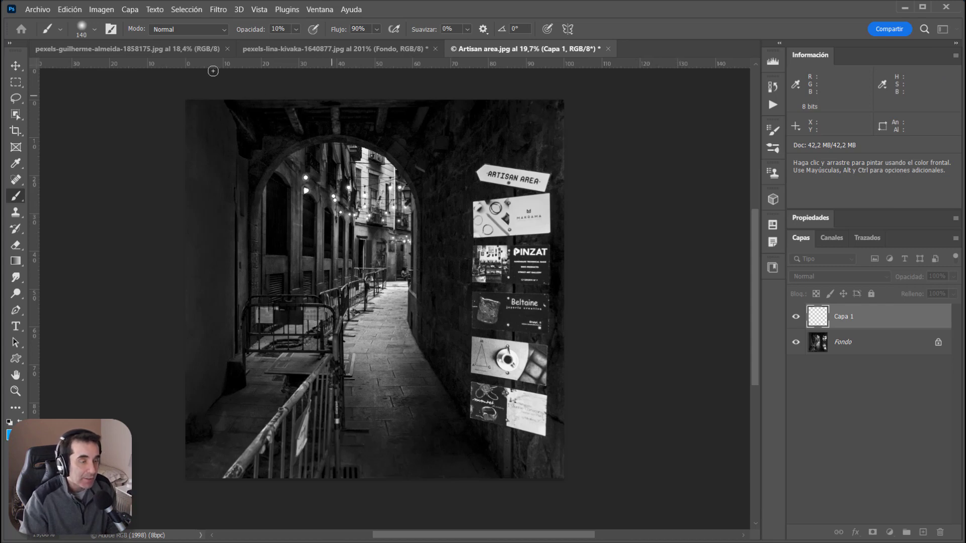
Step: Keep File Handling's default file location on 'En su equipo' and cancel Preferences
{"action": "left_click", "coordinate": [77, 13]}
{"action": "mouse_move", "coordinate": [151, 503]}
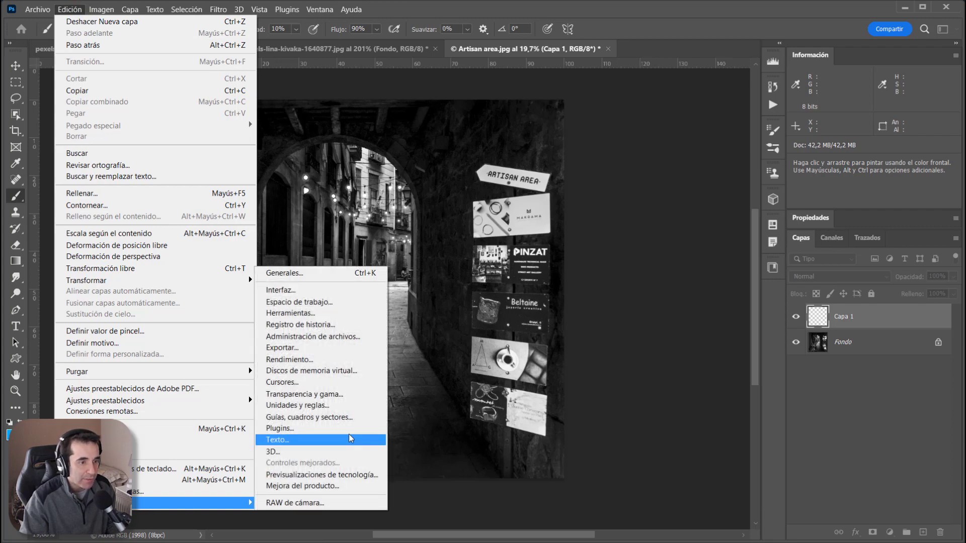
{"action": "left_click", "coordinate": [330, 337]}
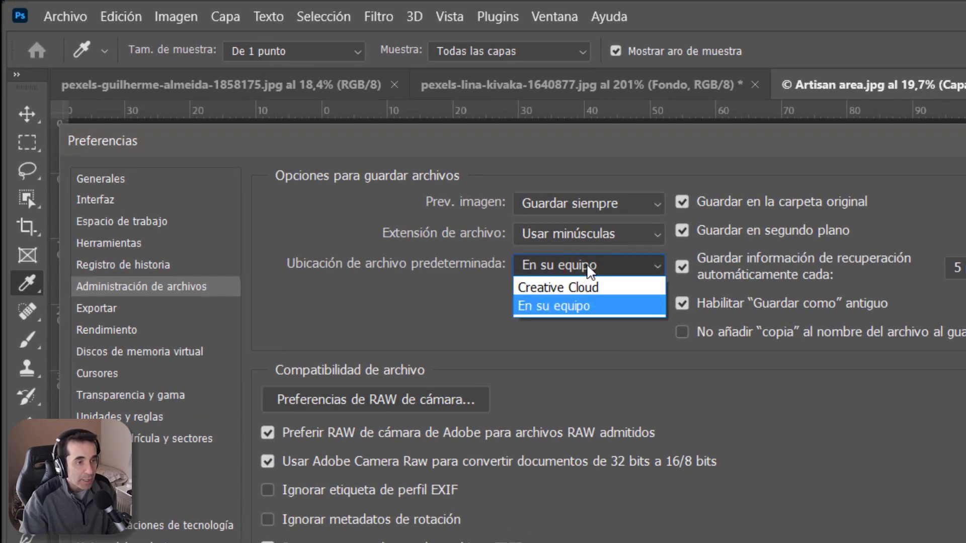
{"action": "left_click", "coordinate": [639, 264]}
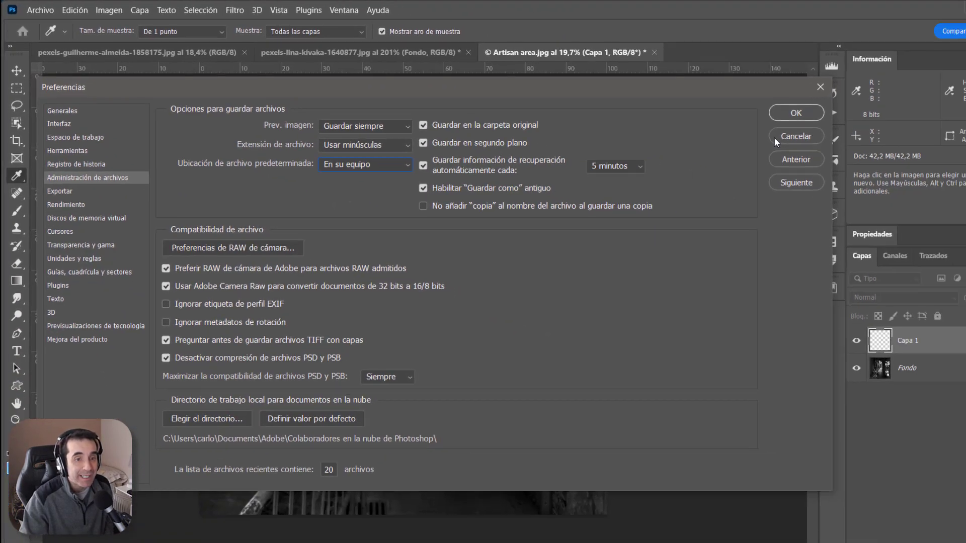
{"action": "left_click", "coordinate": [726, 127]}
{"action": "key", "text": "b"}
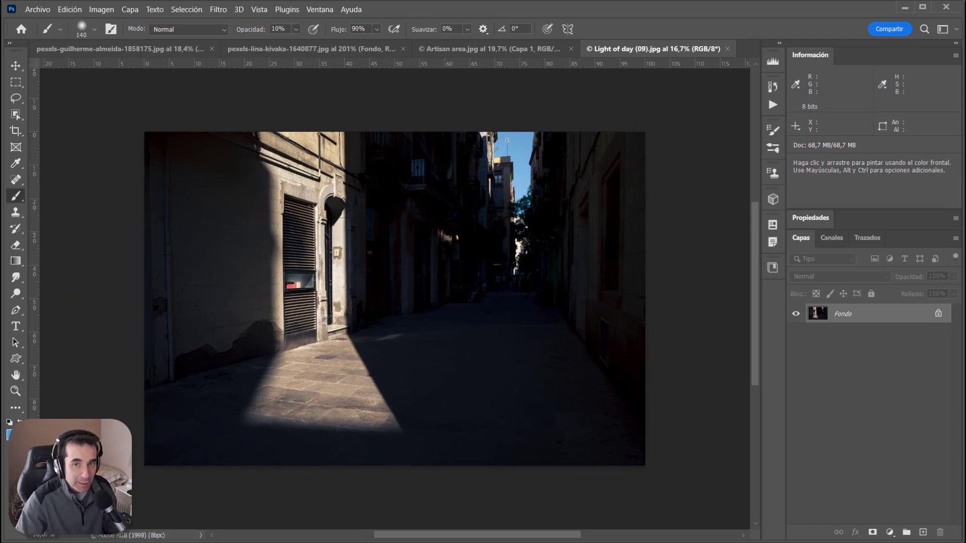
Step: Open the Performance (Rendimiento) page of Preferences
{"action": "left_click", "coordinate": [70, 9]}
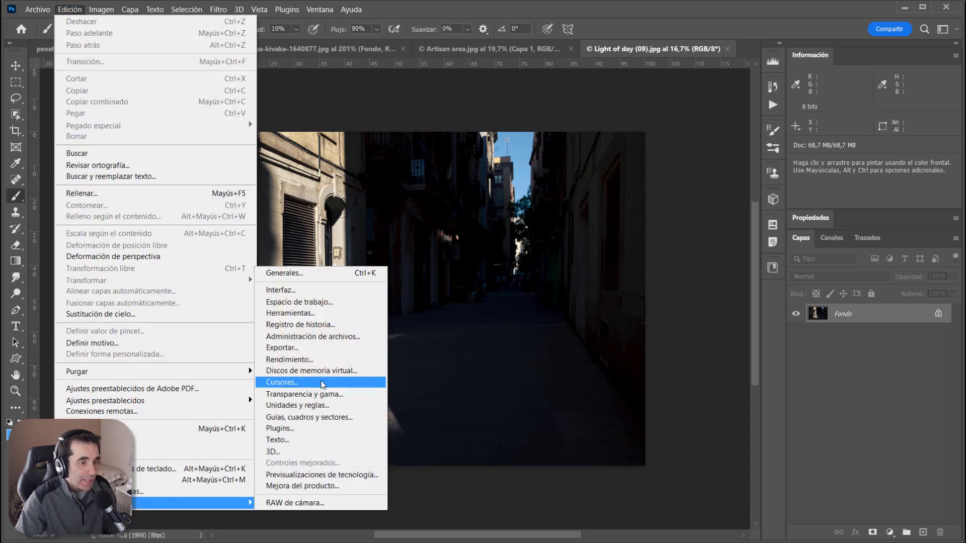
{"action": "mouse_move", "coordinate": [192, 503]}
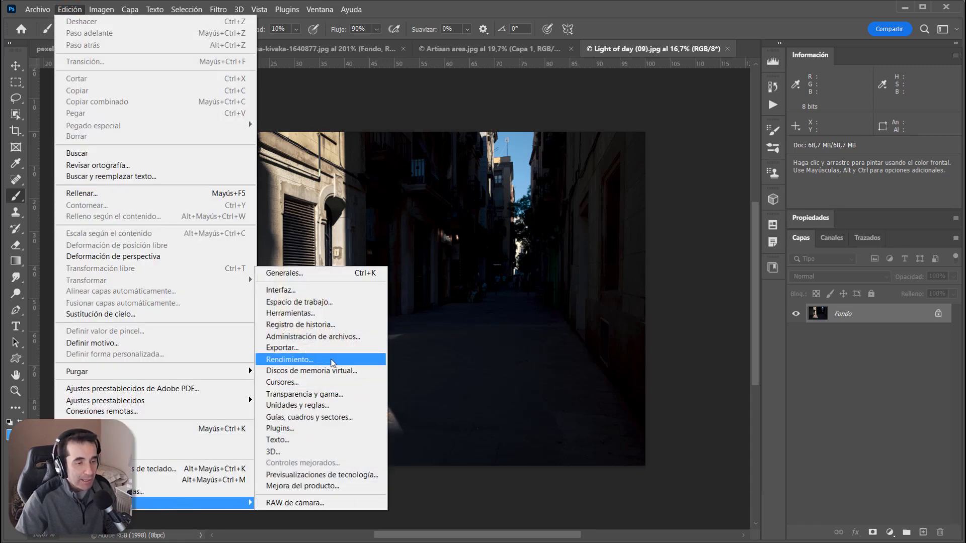
{"action": "left_click", "coordinate": [332, 360]}
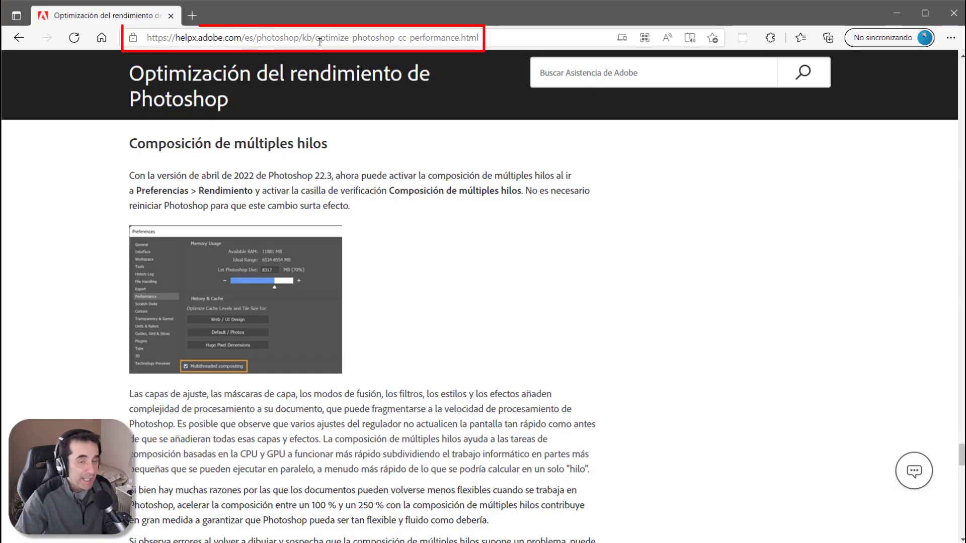
{"action": "scroll", "coordinate": [577, 344], "scroll_direction": "up", "scroll_amount": 1}
{"action": "scroll", "coordinate": [577, 344], "scroll_direction": "up", "scroll_amount": 2}
{"action": "scroll", "coordinate": [577, 344], "scroll_direction": "down", "scroll_amount": 2}
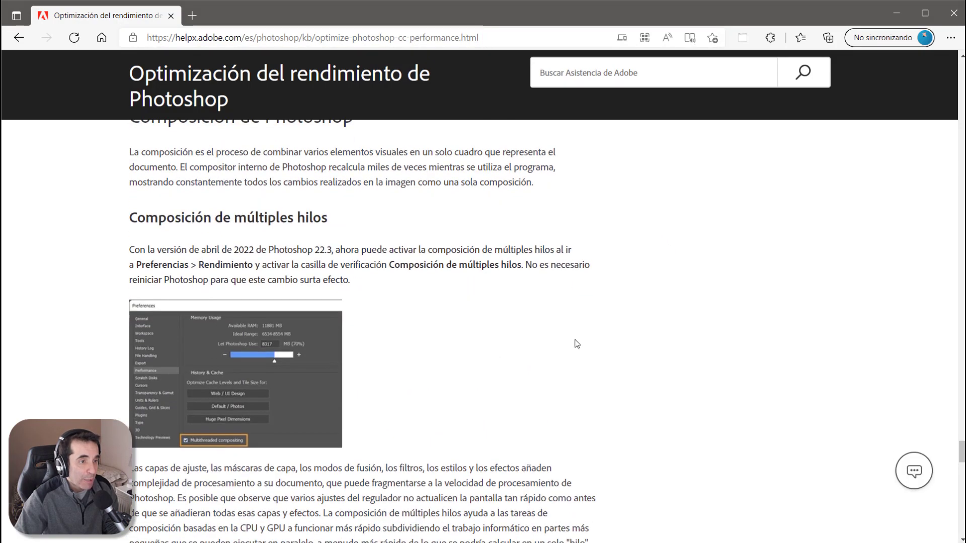
{"action": "scroll", "coordinate": [497, 327], "scroll_direction": "down", "scroll_amount": 1}
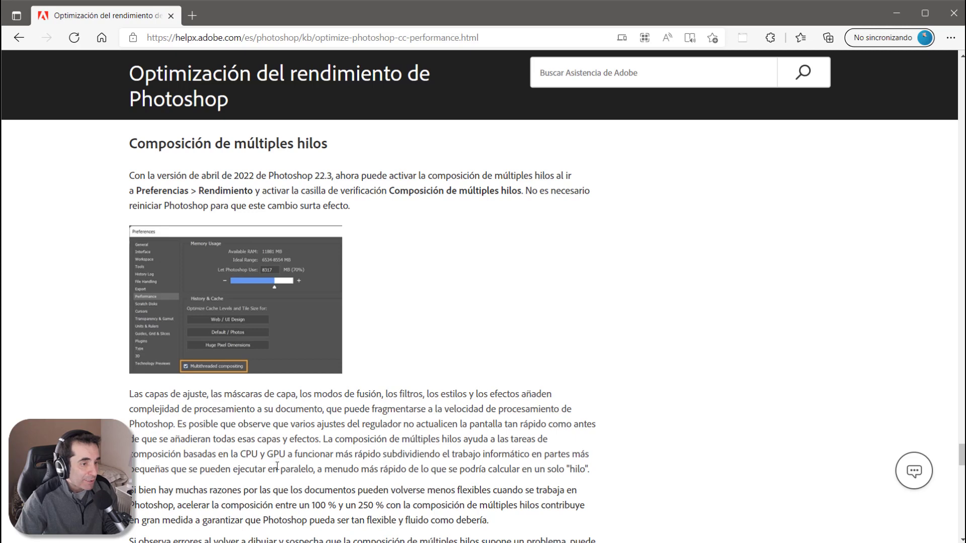
{"action": "left_click_drag", "start_coordinate": [284, 453], "coordinate": [240, 460]}
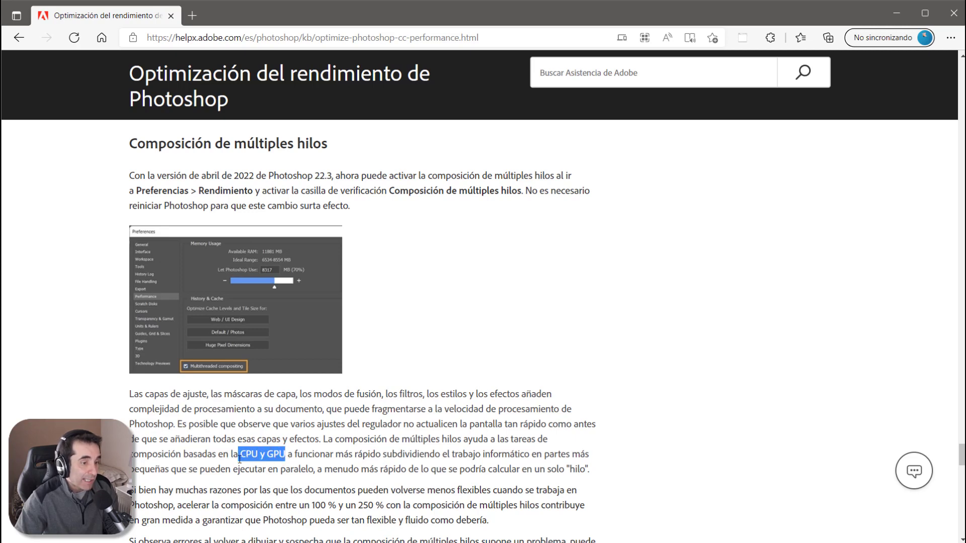
{"action": "left_click", "coordinate": [330, 473]}
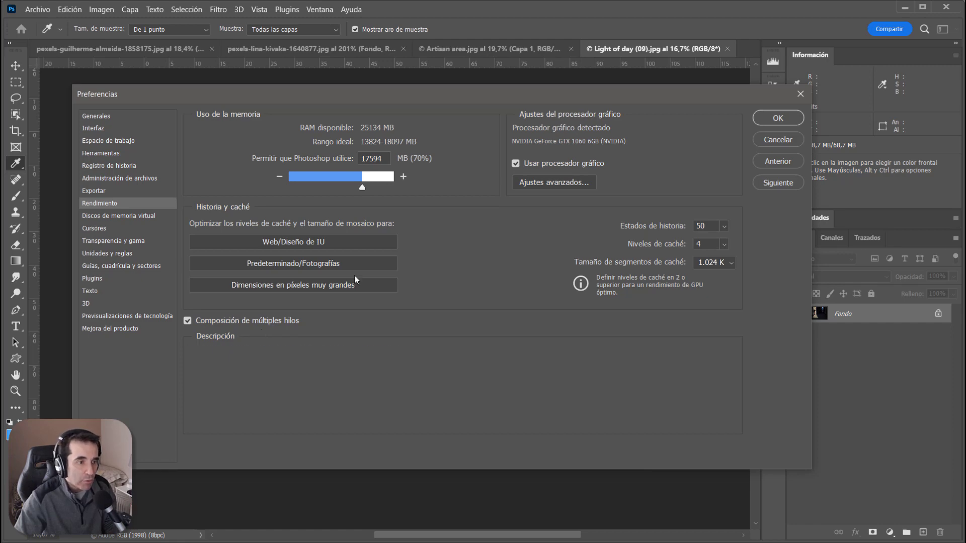
Step: Keep Use Graphics Processor on, enable GPU Compositing in Advanced Settings, and recheck it
{"action": "left_click", "coordinate": [523, 163]}
{"action": "mouse_move", "coordinate": [241, 321]}
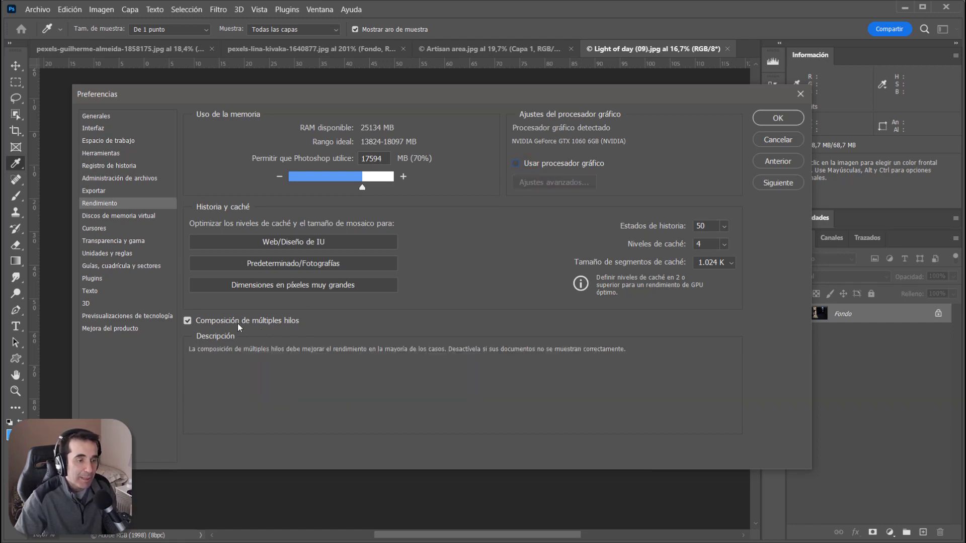
{"action": "left_click", "coordinate": [550, 165]}
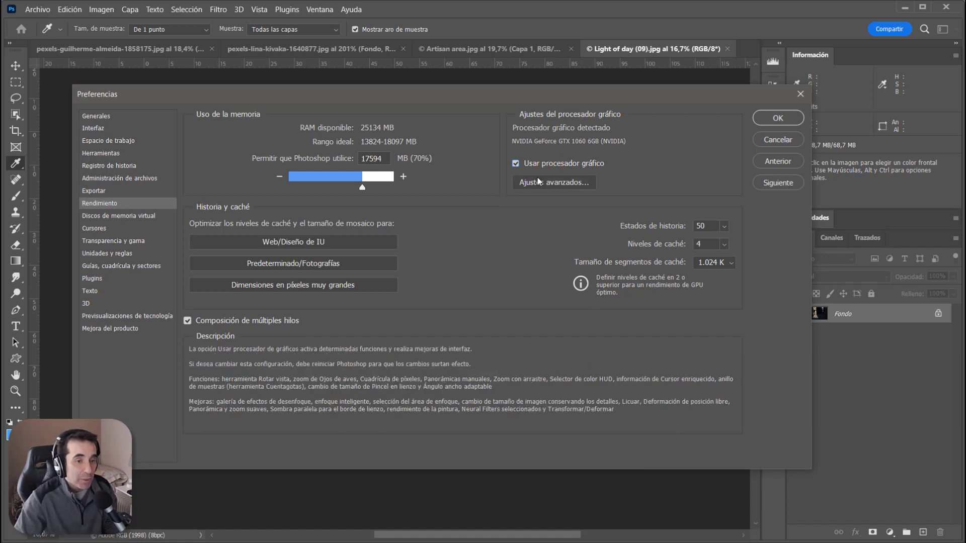
{"action": "left_click", "coordinate": [560, 184]}
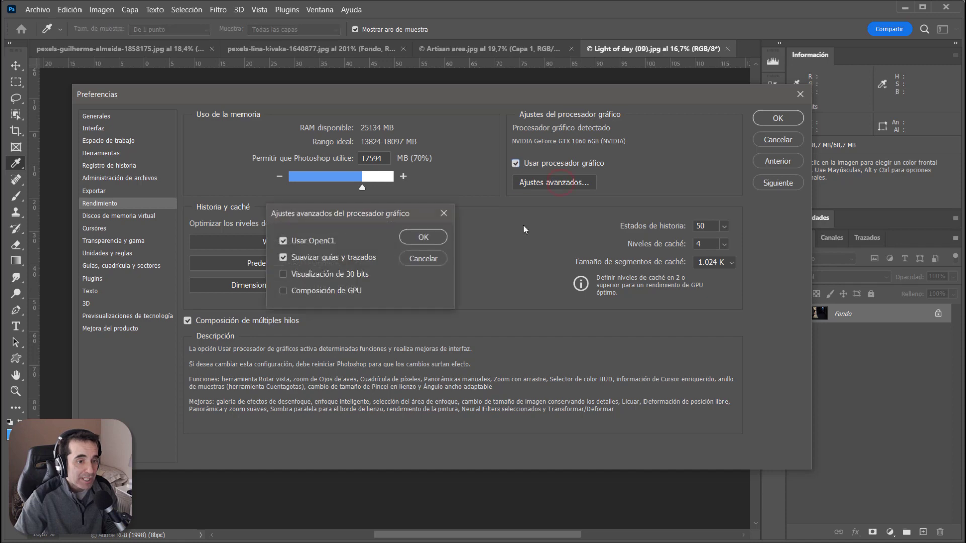
{"action": "left_click", "coordinate": [350, 293]}
{"action": "left_click", "coordinate": [416, 241]}
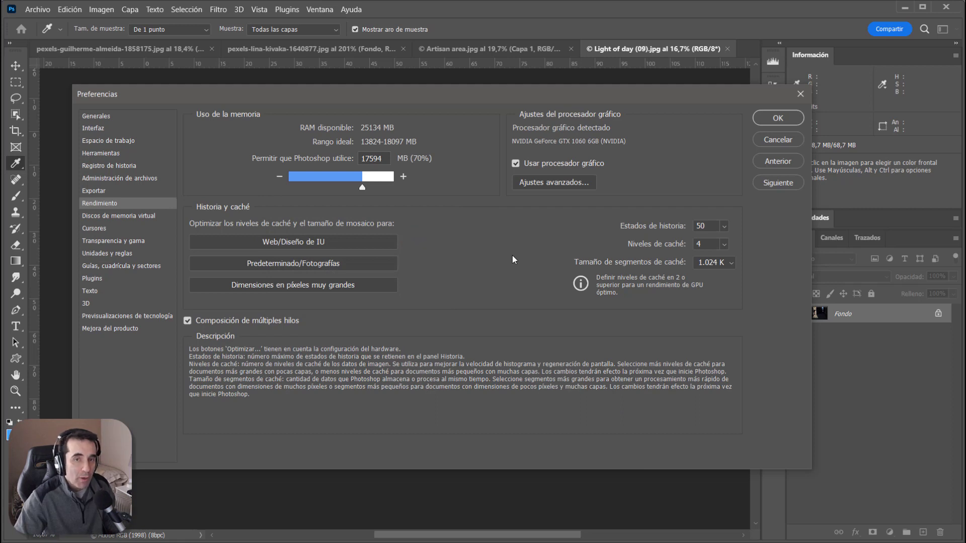
{"action": "left_click", "coordinate": [539, 183]}
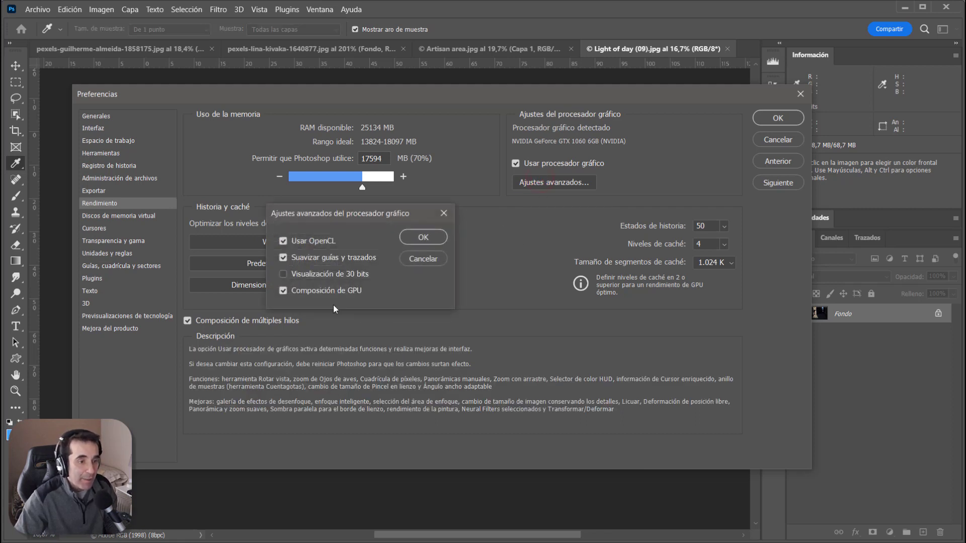
{"action": "left_click", "coordinate": [421, 258]}
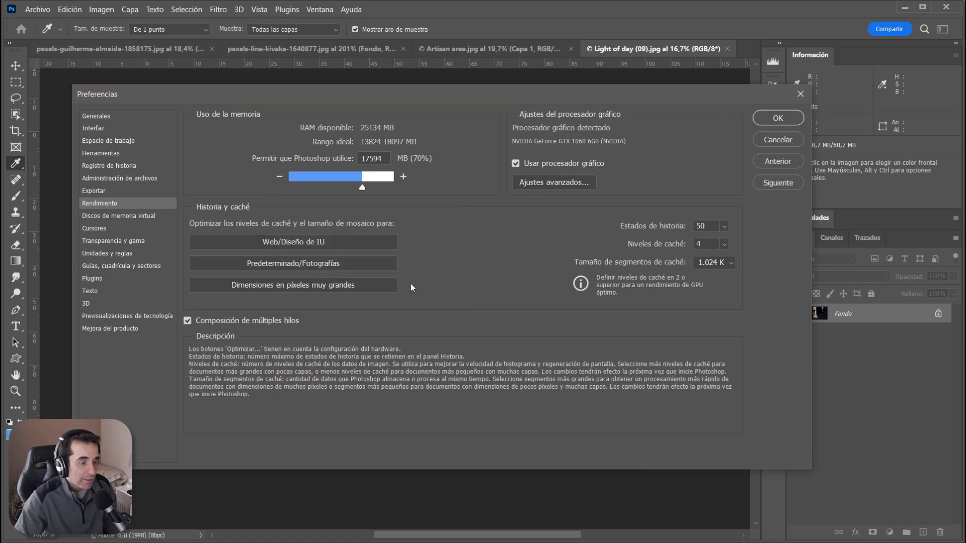
Step: Scroll the help article to the 'Composición acelerada mediante GPU' section
{"action": "scroll", "coordinate": [446, 408], "scroll_direction": "down", "scroll_amount": 3}
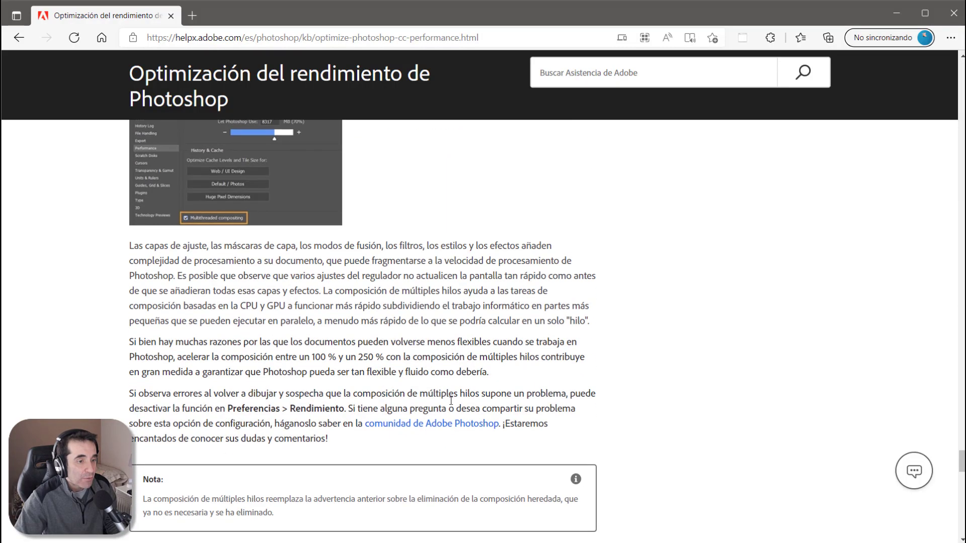
{"action": "scroll", "coordinate": [447, 407], "scroll_direction": "down", "scroll_amount": 3}
{"action": "scroll", "coordinate": [452, 405], "scroll_direction": "down", "scroll_amount": 3}
{"action": "scroll", "coordinate": [452, 405], "scroll_direction": "down", "scroll_amount": 1}
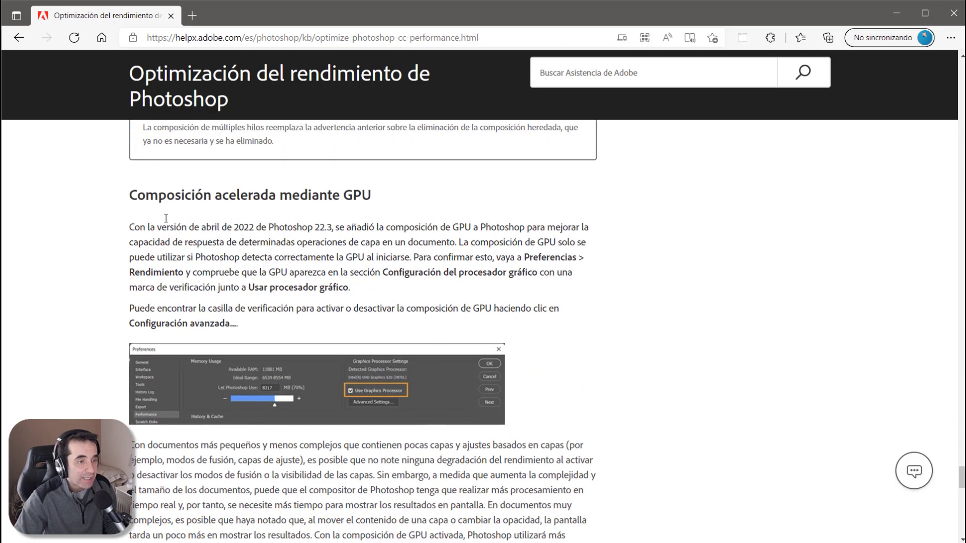
{"action": "scroll", "coordinate": [405, 291], "scroll_direction": "down", "scroll_amount": 1}
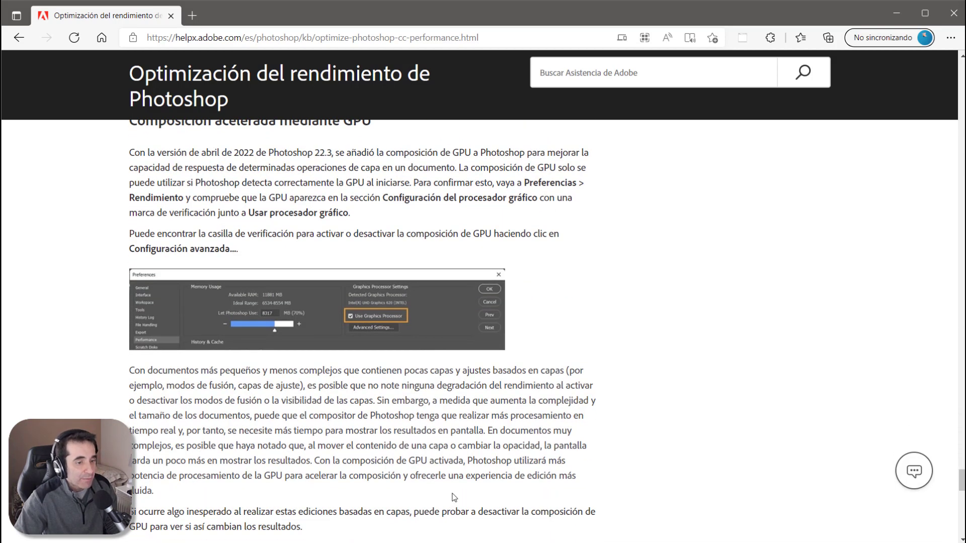
{"action": "scroll", "coordinate": [455, 495], "scroll_direction": "down", "scroll_amount": 1}
{"action": "scroll", "coordinate": [455, 495], "scroll_direction": "up", "scroll_amount": 1}
{"action": "scroll", "coordinate": [455, 495], "scroll_direction": "up", "scroll_amount": 2}
{"action": "scroll", "coordinate": [454, 495], "scroll_direction": "up", "scroll_amount": 3}
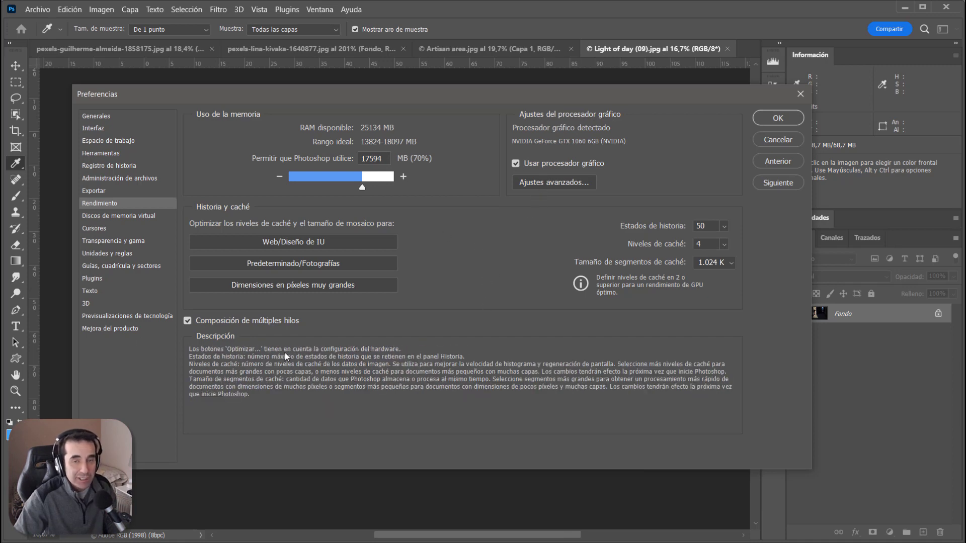
Step: Recheck Advanced Settings, toggle Multithreaded Compositing off and on, and close Preferences
{"action": "left_click", "coordinate": [546, 183]}
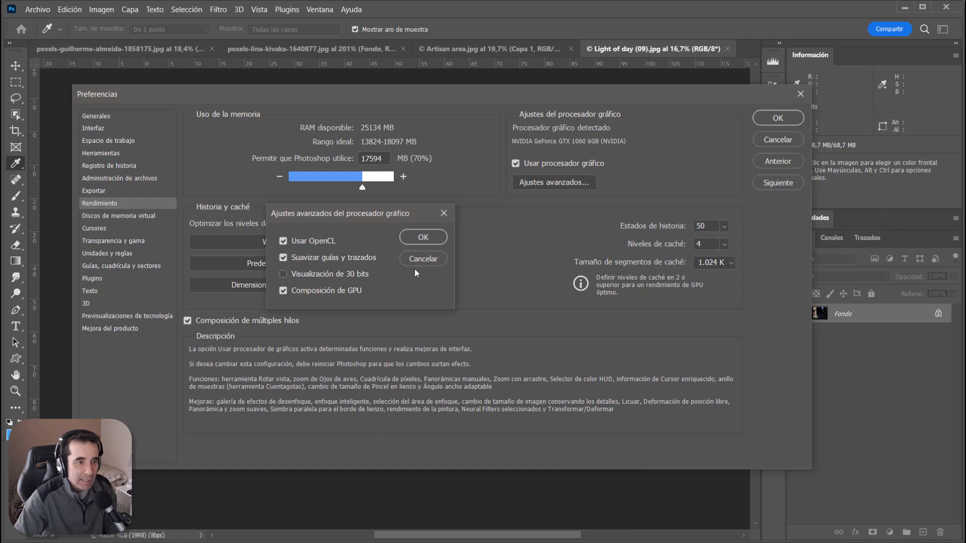
{"action": "left_click", "coordinate": [424, 259]}
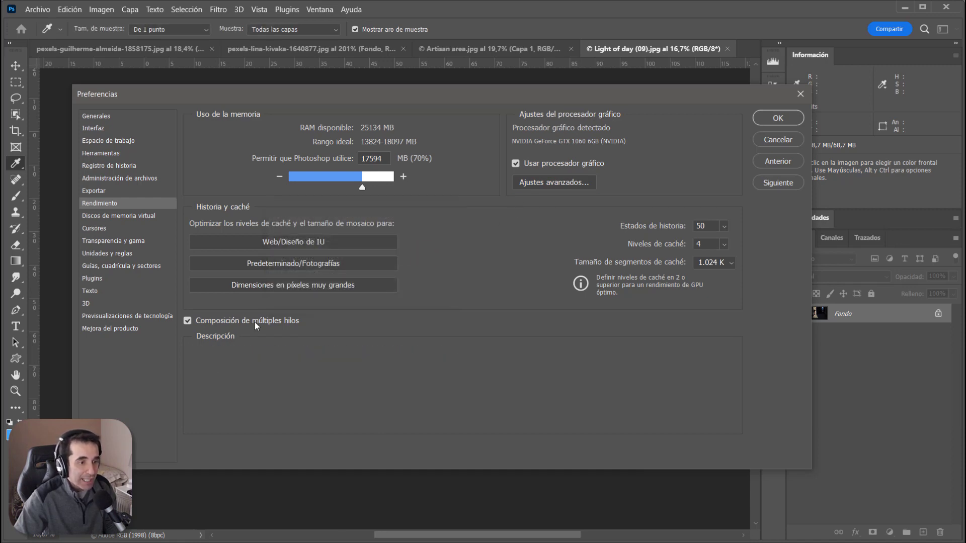
{"action": "mouse_move", "coordinate": [247, 321]}
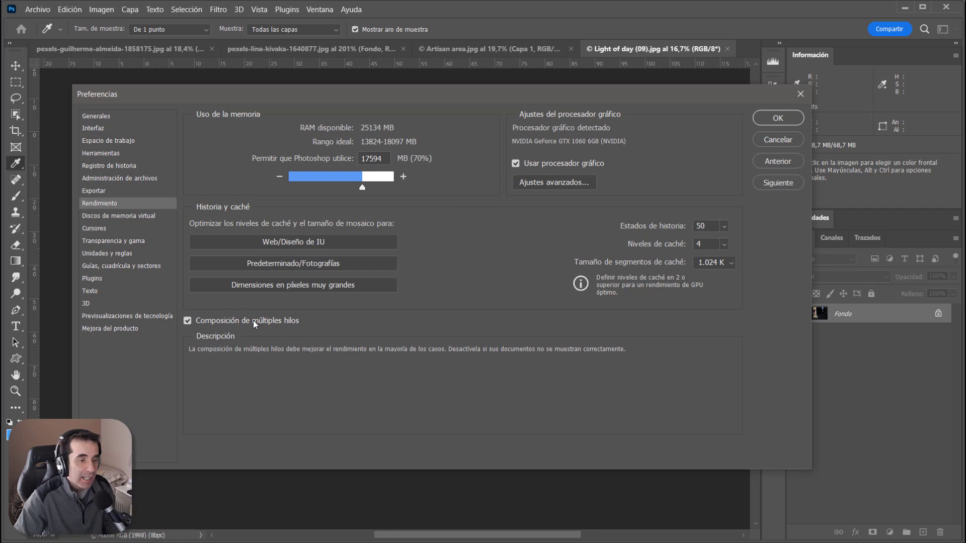
{"action": "left_click", "coordinate": [253, 321]}
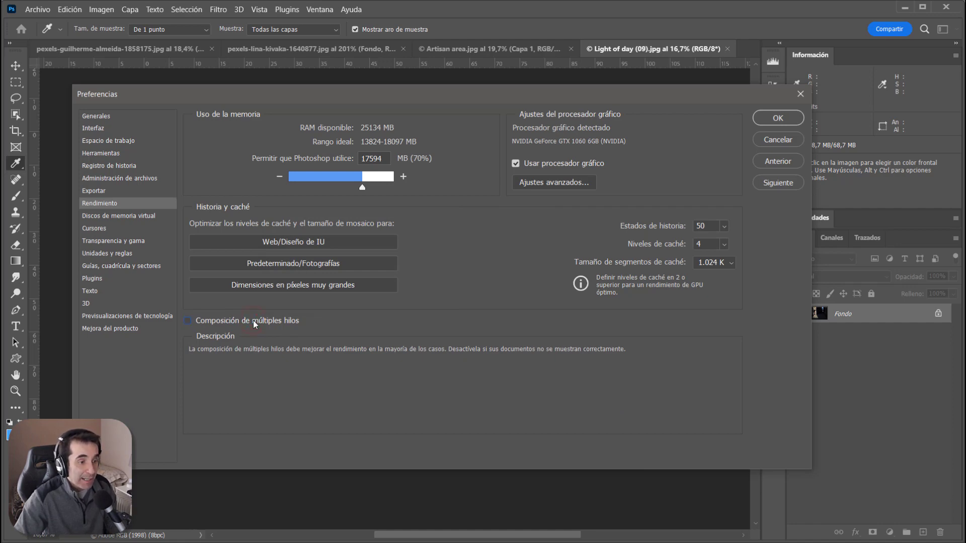
{"action": "left_click", "coordinate": [778, 118]}
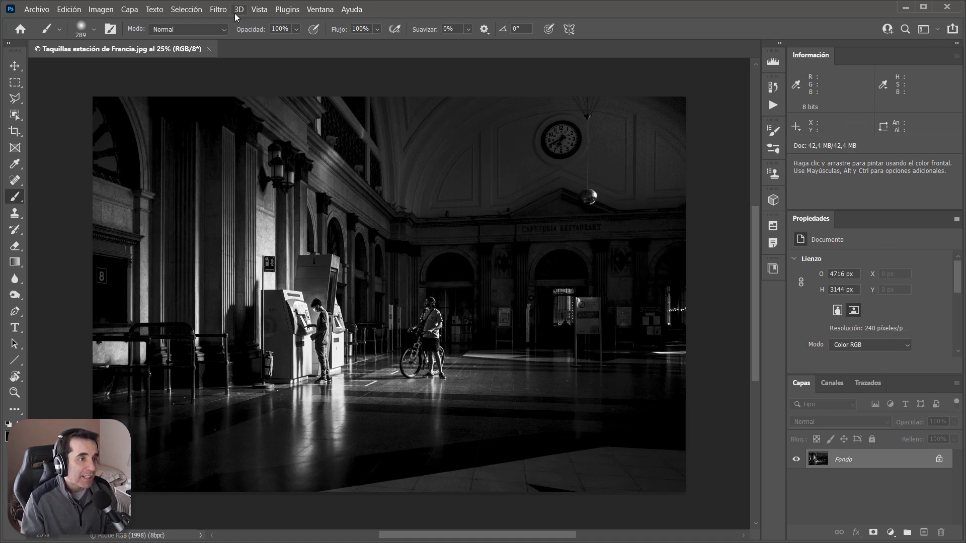
Step: Open the Filter menu to reach the Sharpen (Enfocar) filters for the station photo
{"action": "left_click", "coordinate": [215, 11]}
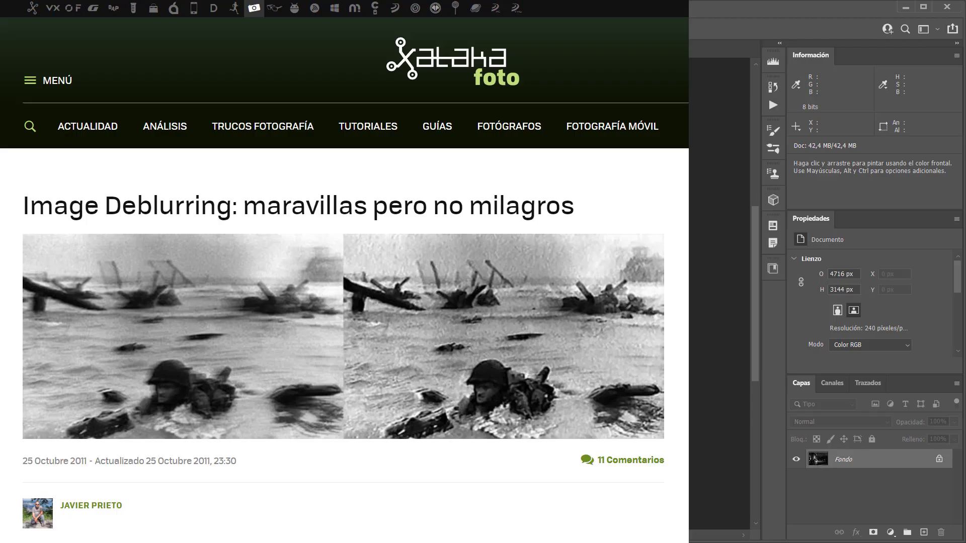
Step: Highlight the DPReview paragraph on the faked demo image, then open Shake Reduction on the station photo
{"action": "scroll", "coordinate": [304, 58], "scroll_direction": "down", "scroll_amount": 3}
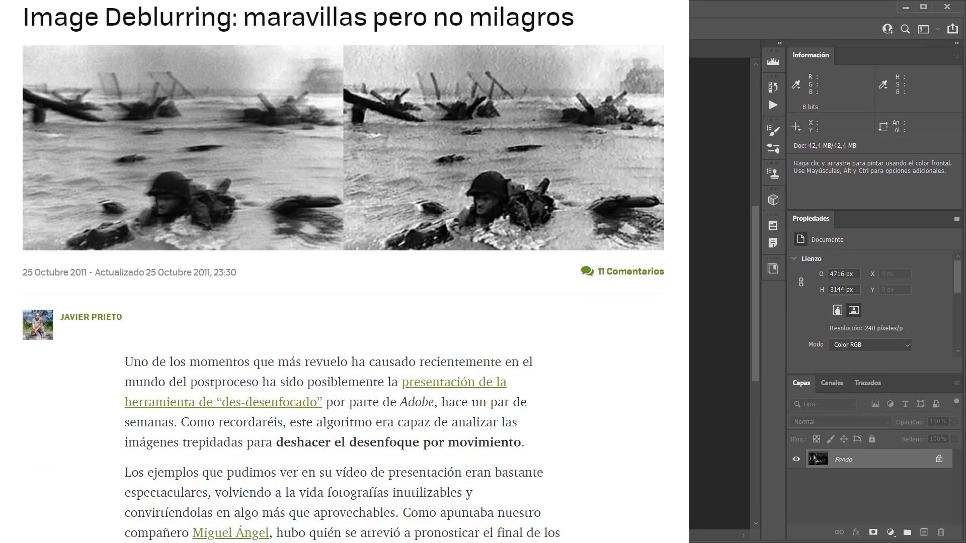
{"action": "scroll", "coordinate": [305, 59], "scroll_direction": "down", "scroll_amount": 10}
{"action": "mouse_move", "coordinate": [305, 59]}
{"action": "left_mouse_down"}
{"action": "mouse_move", "coordinate": [335, 59]}
{"action": "mouse_move", "coordinate": [366, 79]}
{"action": "mouse_move", "coordinate": [424, 157]}
{"action": "left_mouse_up"}
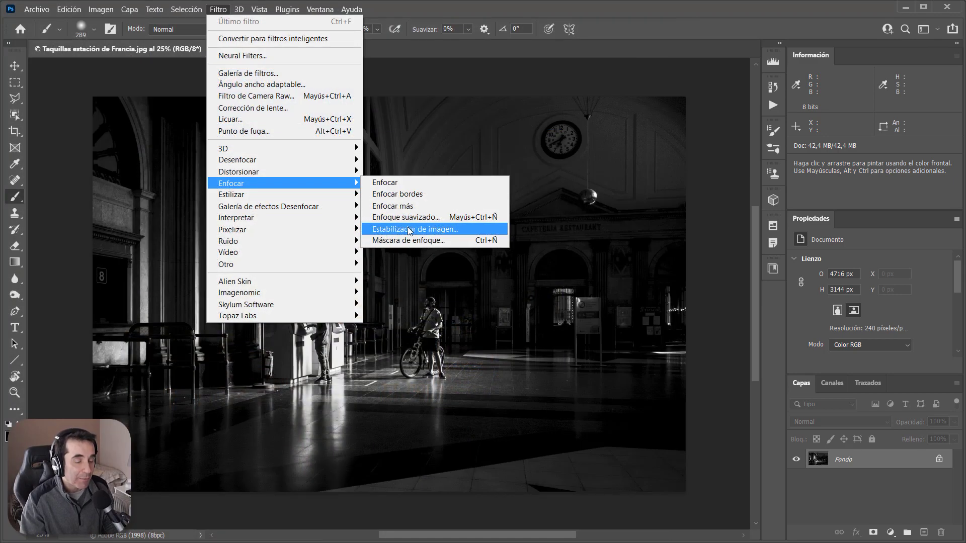
{"action": "left_click", "coordinate": [409, 230]}
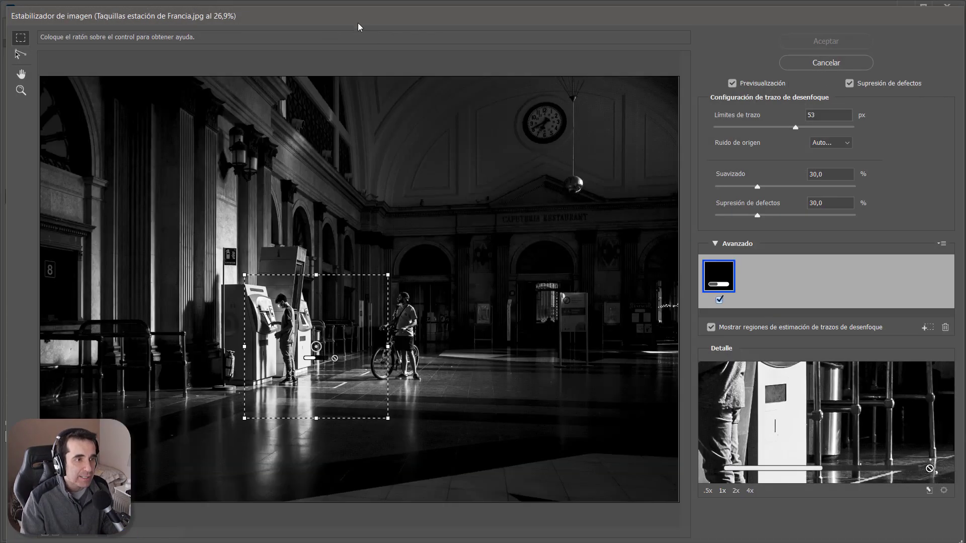
Step: Drag the Shake Reduction detail loupe onto the masked man at the ATM
{"action": "left_click_drag", "start_coordinate": [353, 22], "coordinate": [356, 23]}
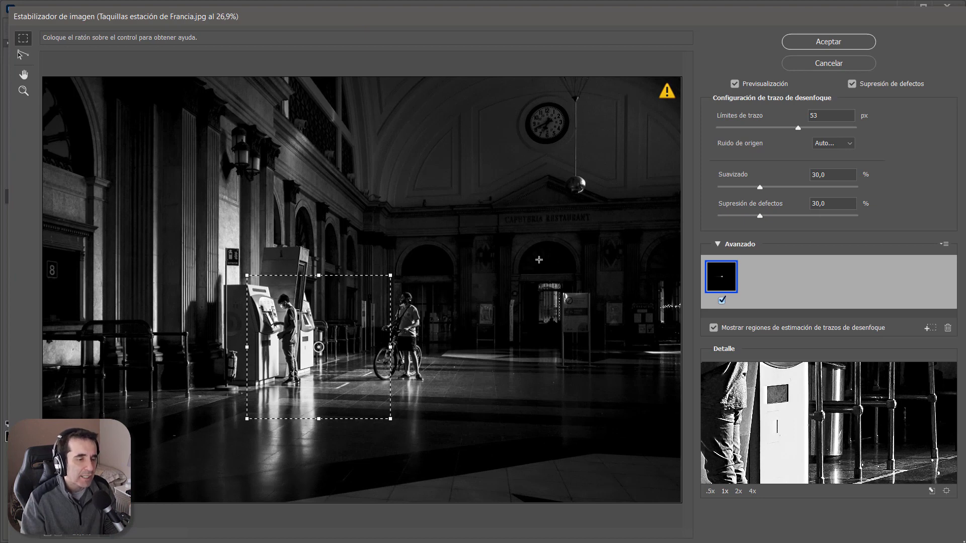
{"action": "left_click_drag", "start_coordinate": [768, 409], "coordinate": [816, 453]}
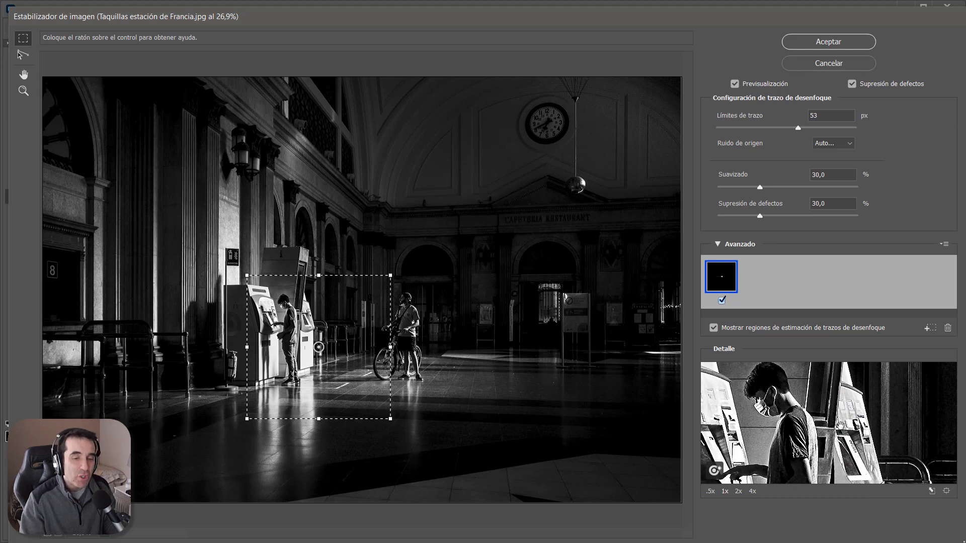
{"action": "left_click_drag", "start_coordinate": [816, 408], "coordinate": [810, 406]}
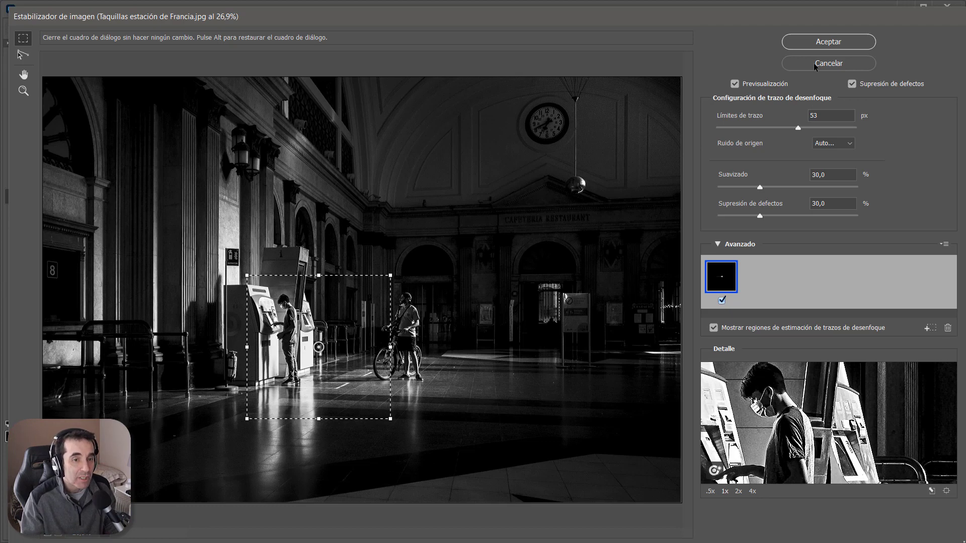
Step: Cancel the Shake Reduction filter without applying it
{"action": "left_click", "coordinate": [815, 64]}
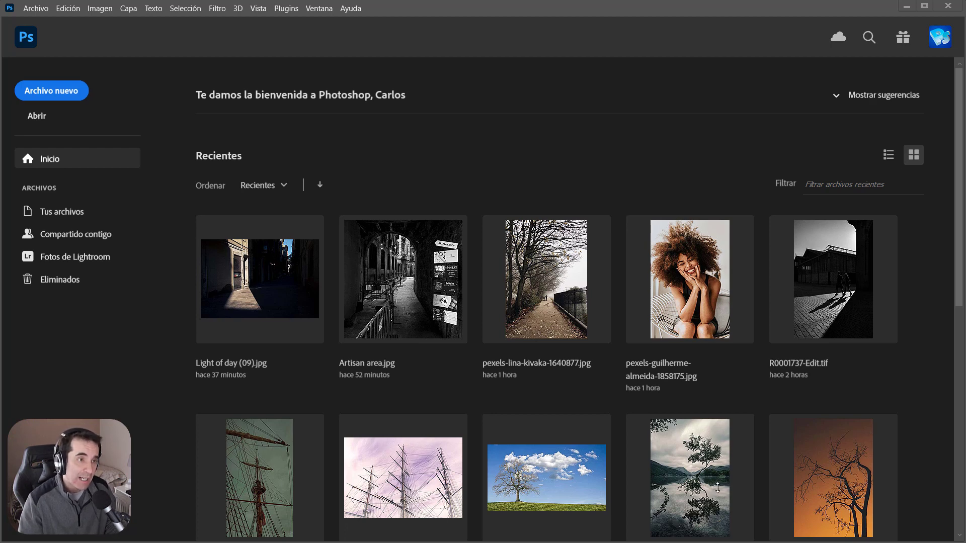
Step: Open Edición > Preferencias, close it without choosing anything, and scroll the Home screen's recent files
{"action": "left_click", "coordinate": [68, 8]}
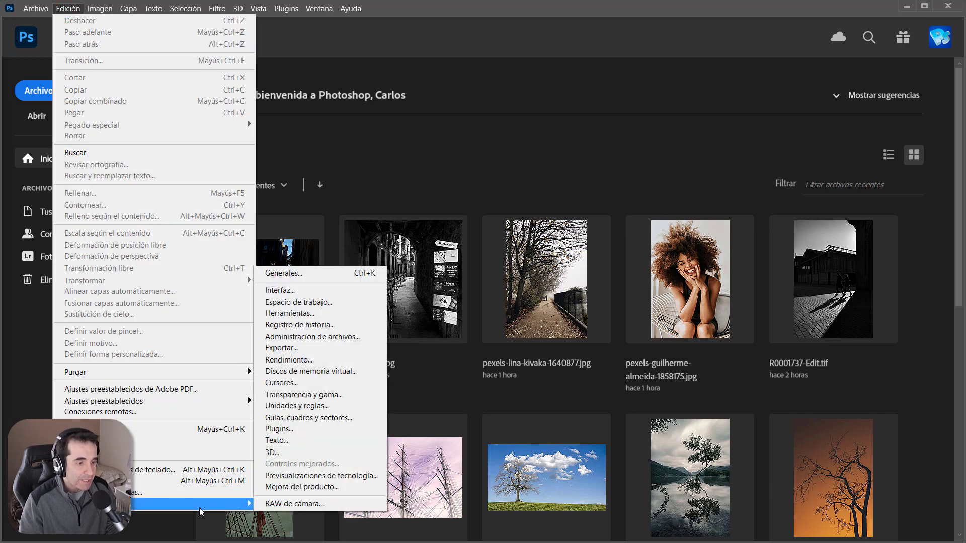
{"action": "left_click", "coordinate": [565, 11]}
{"action": "scroll", "coordinate": [791, 451], "scroll_direction": "down", "scroll_amount": 3}
{"action": "scroll", "coordinate": [791, 452], "scroll_direction": "down", "scroll_amount": 3}
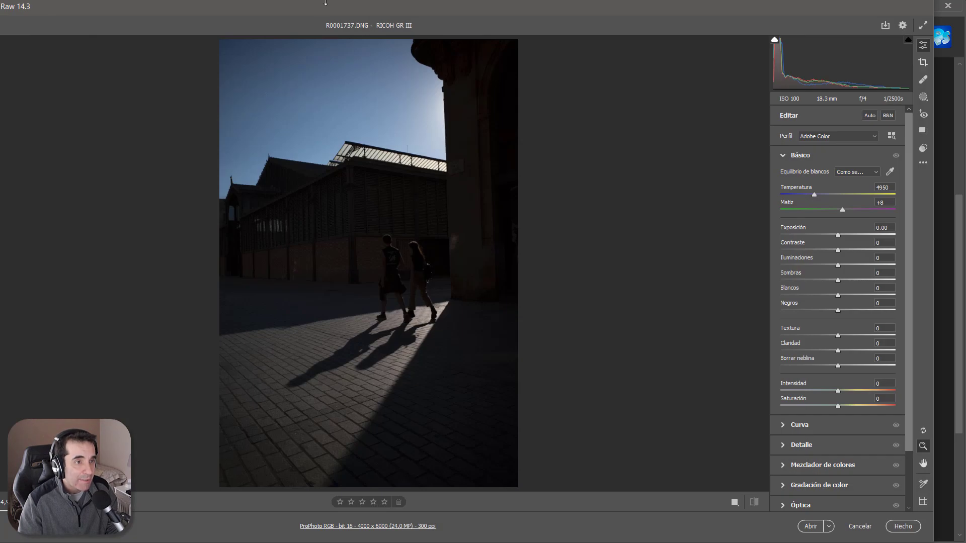
Step: Maximize Camera Raw, open its Preferences from the gear icon, and move the dialog up
{"action": "double_click", "coordinate": [334, 11]}
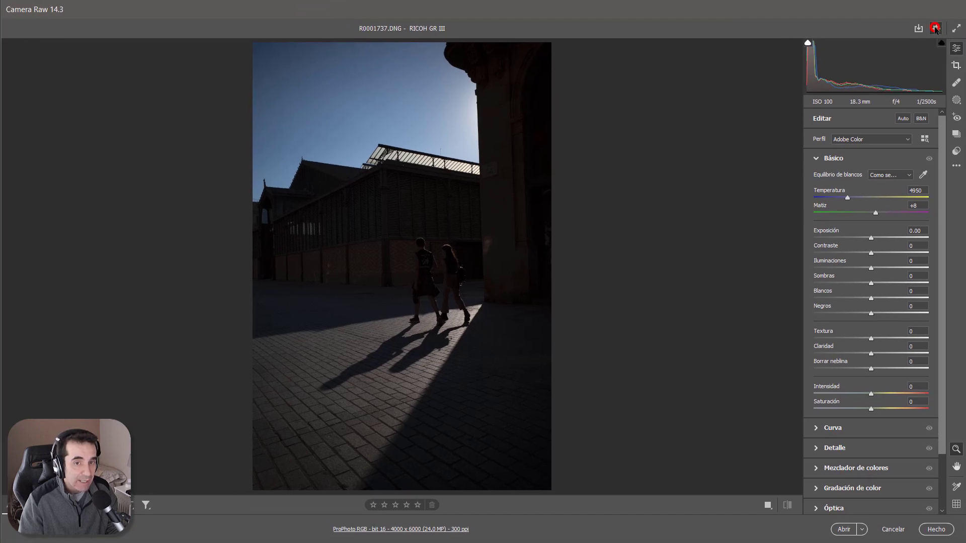
{"action": "left_click", "coordinate": [936, 28]}
{"action": "left_click_drag", "start_coordinate": [430, 101], "coordinate": [518, 78]}
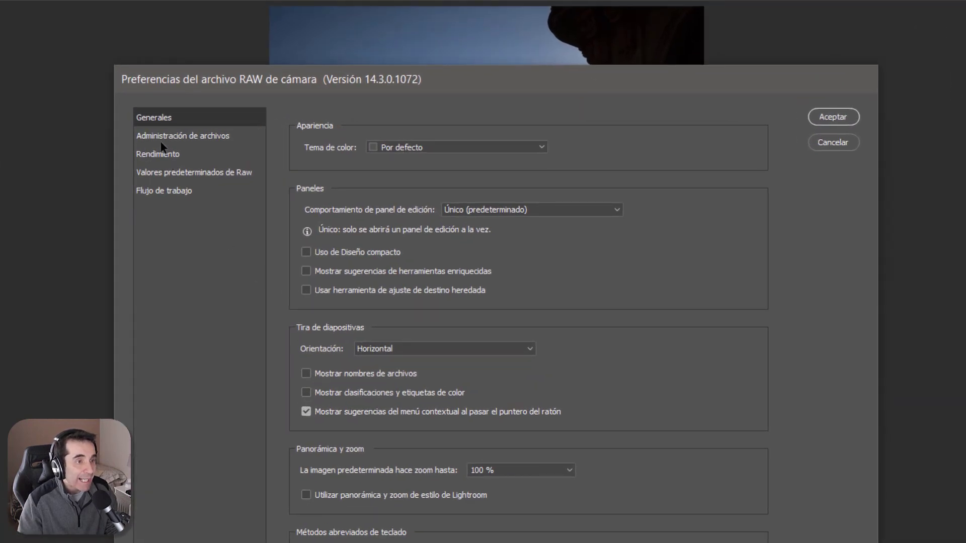
Step: On the Rendimiento page, switch Usar procesador gráfico to A medida and back to Auto
{"action": "left_click", "coordinate": [164, 152]}
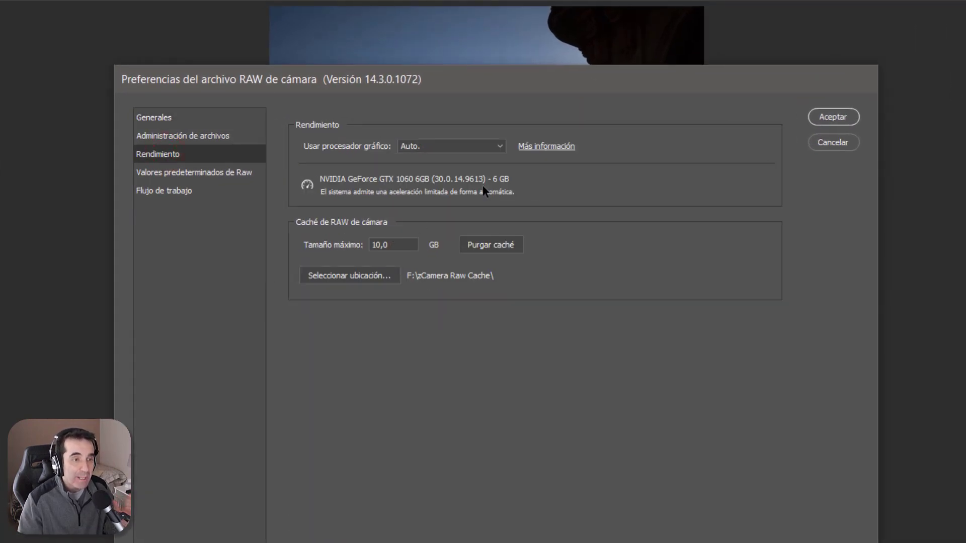
{"action": "left_click", "coordinate": [435, 145]}
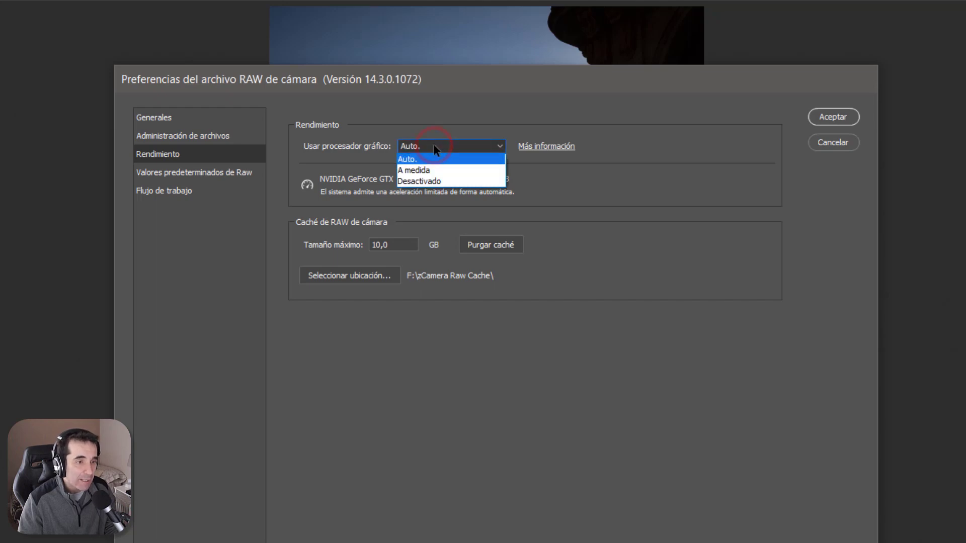
{"action": "left_click", "coordinate": [431, 170]}
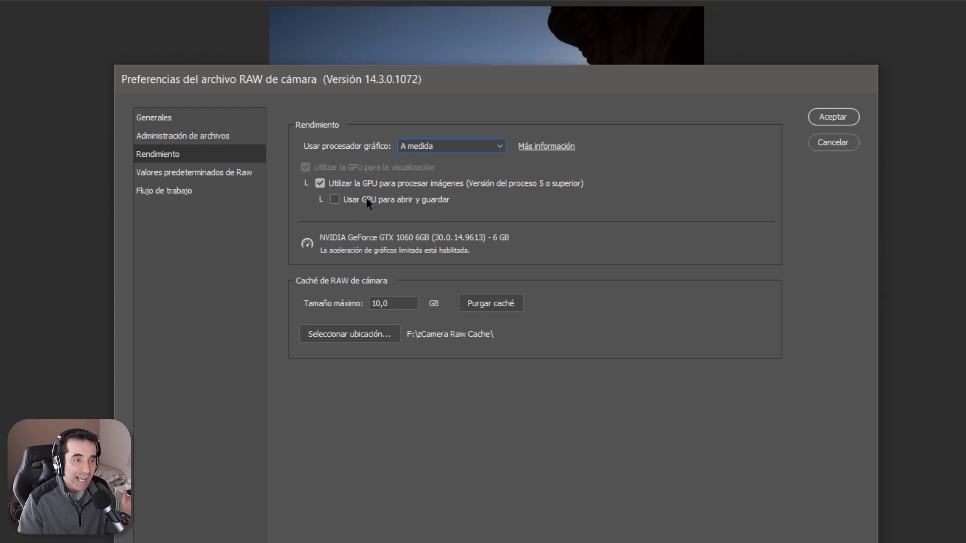
{"action": "left_click", "coordinate": [443, 149]}
{"action": "left_click", "coordinate": [422, 159]}
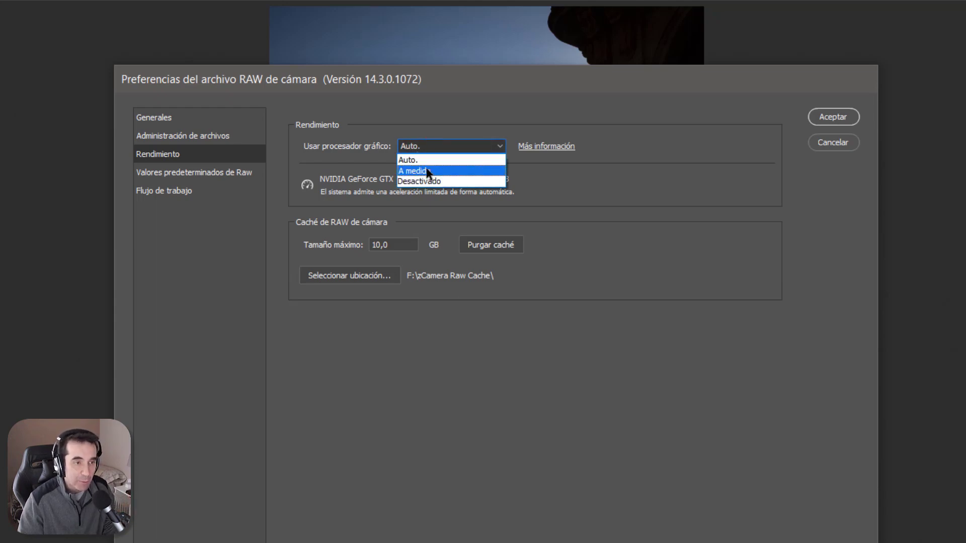
Step: Under A medida, toggle Usar GPU para abrir y guardar, then cancel the preferences unchanged
{"action": "left_click", "coordinate": [428, 172]}
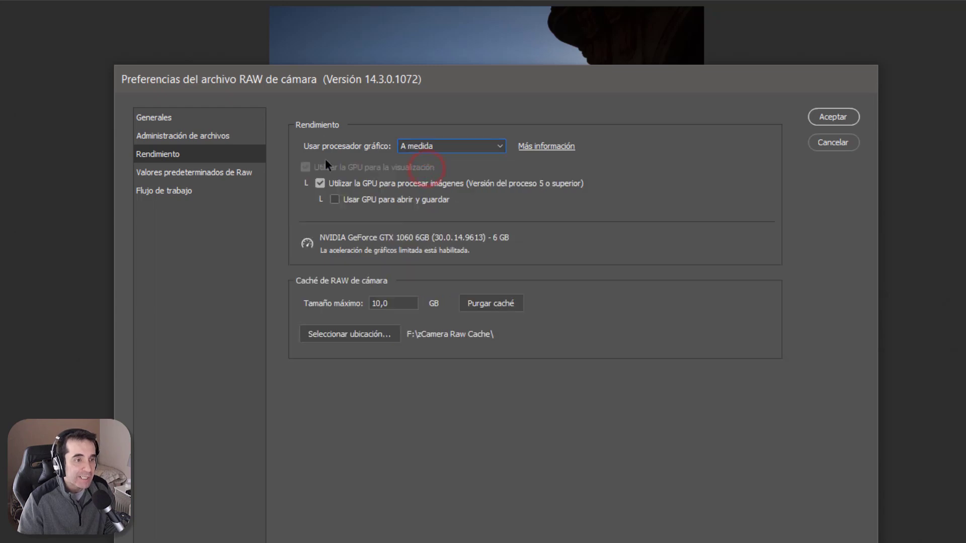
{"action": "left_click", "coordinate": [335, 199]}
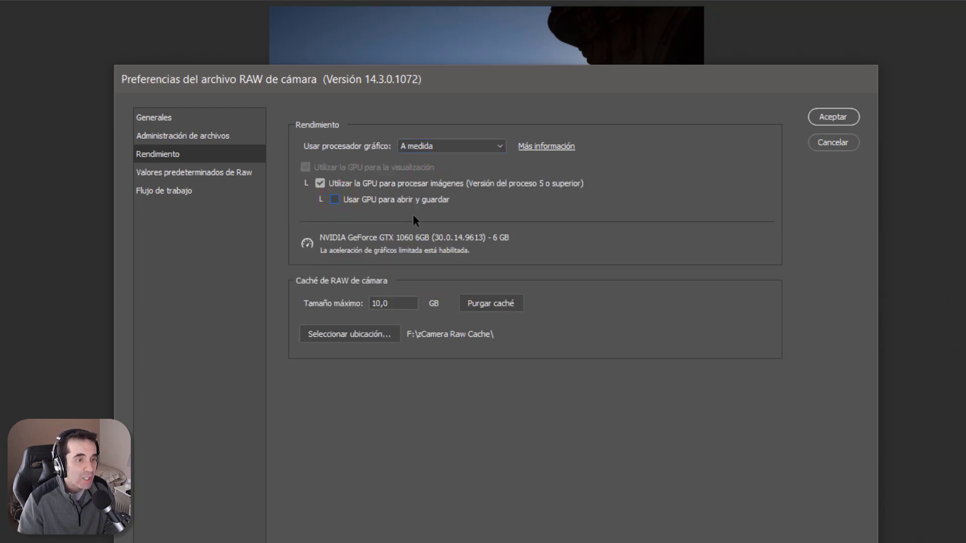
{"action": "left_click", "coordinate": [453, 149]}
{"action": "left_click", "coordinate": [442, 156]}
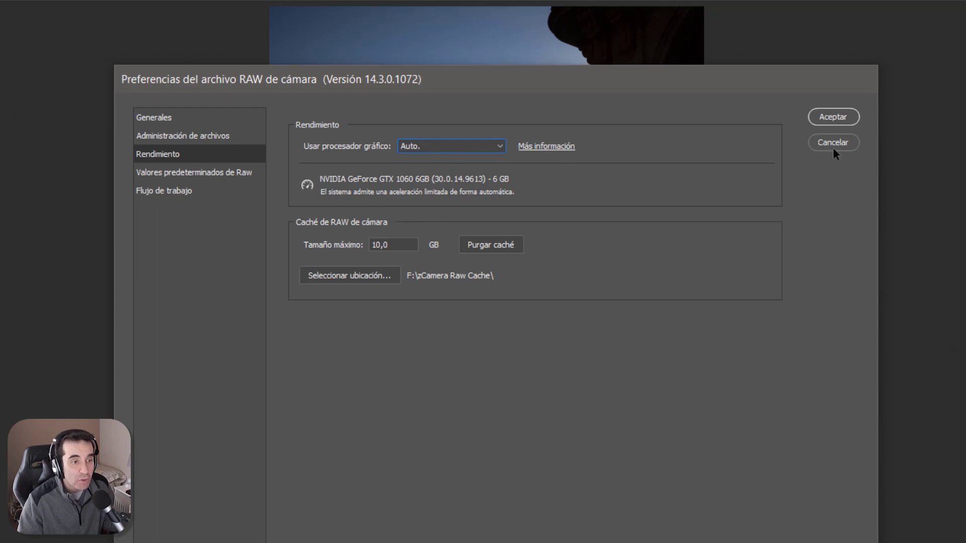
{"action": "left_click", "coordinate": [469, 150]}
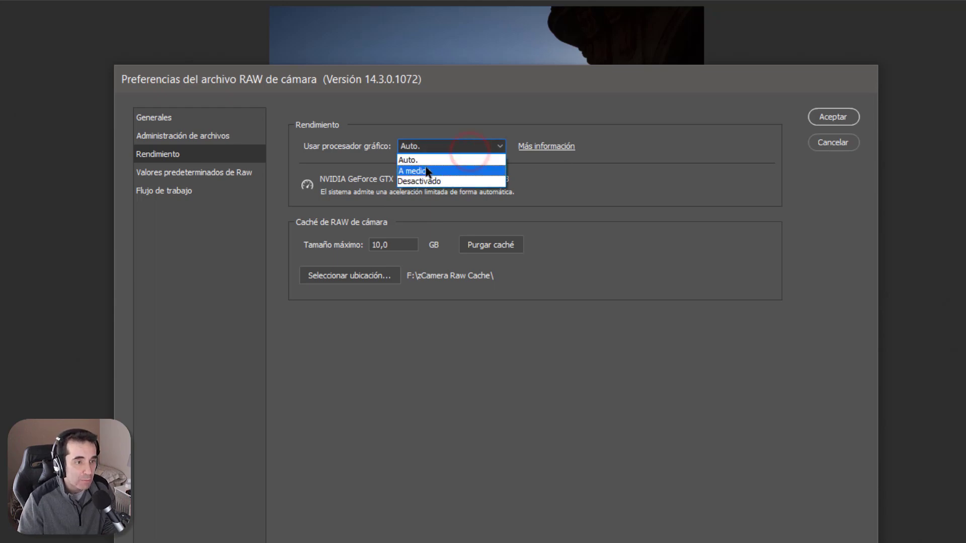
{"action": "left_click", "coordinate": [427, 168]}
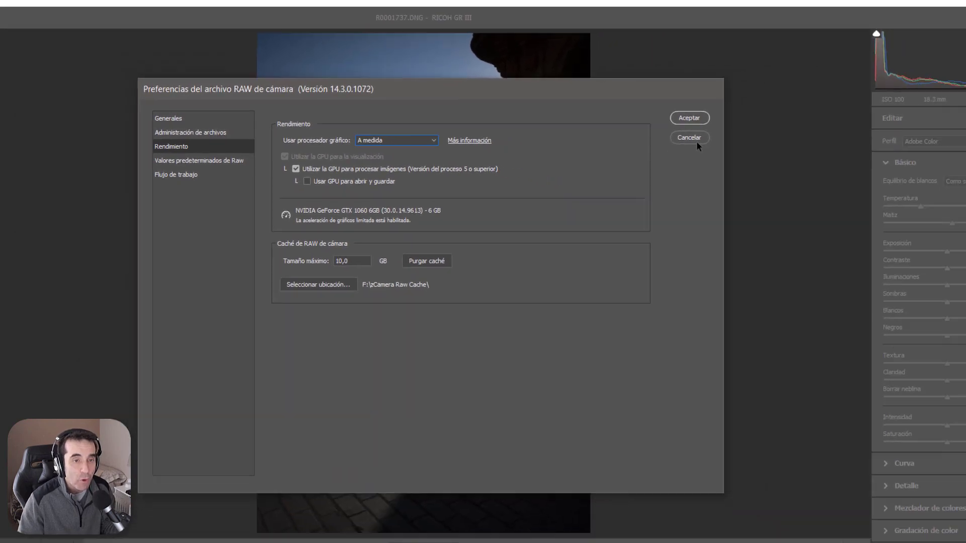
{"action": "left_click", "coordinate": [648, 143]}
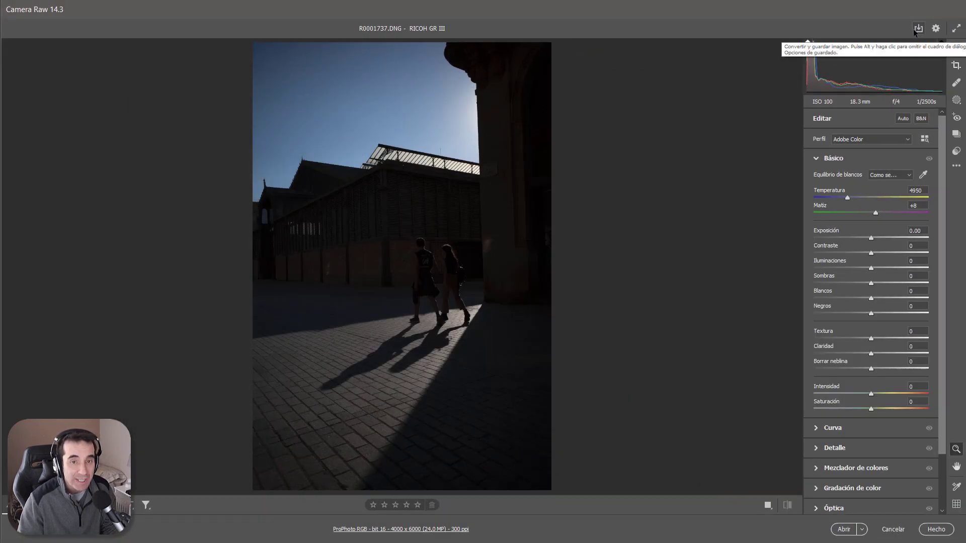
{"action": "left_click", "coordinate": [918, 29]}
{"action": "left_click_drag", "start_coordinate": [421, 79], "coordinate": [465, 67]}
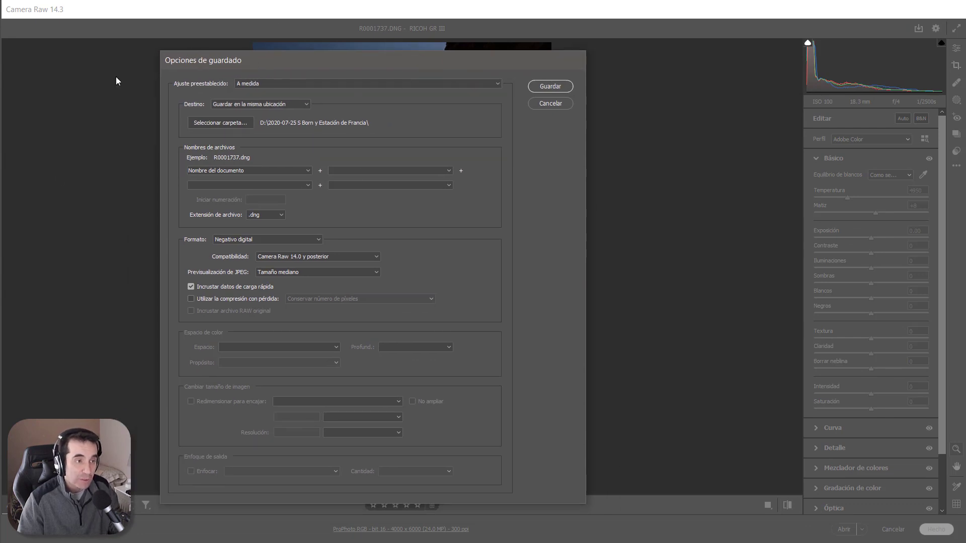
{"action": "left_click", "coordinate": [543, 105]}
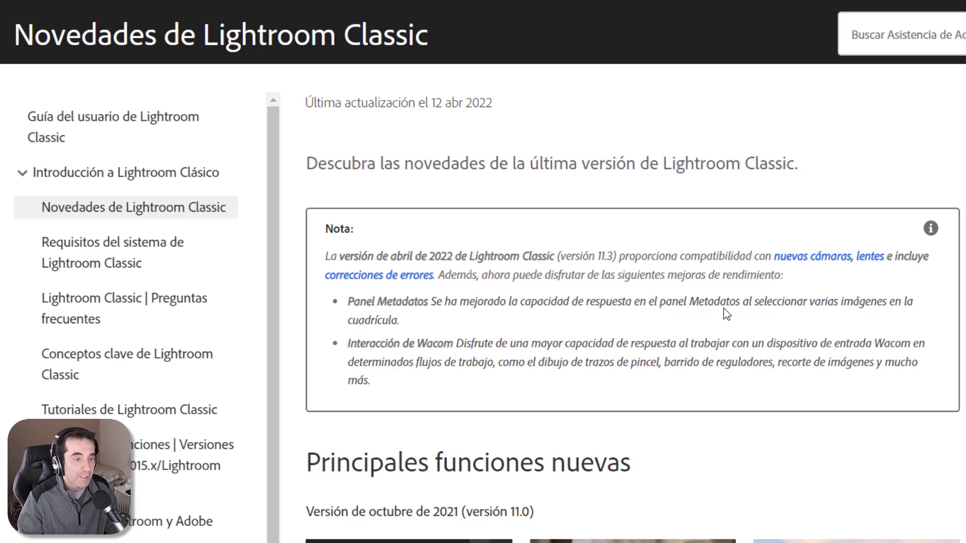
Step: Highlight and then clear the 'capacidad de respuesta' phrase in the Lightroom Classic 11.3 notes
{"action": "left_click_drag", "start_coordinate": [566, 343], "coordinate": [677, 343]}
{"action": "left_click", "coordinate": [703, 343]}
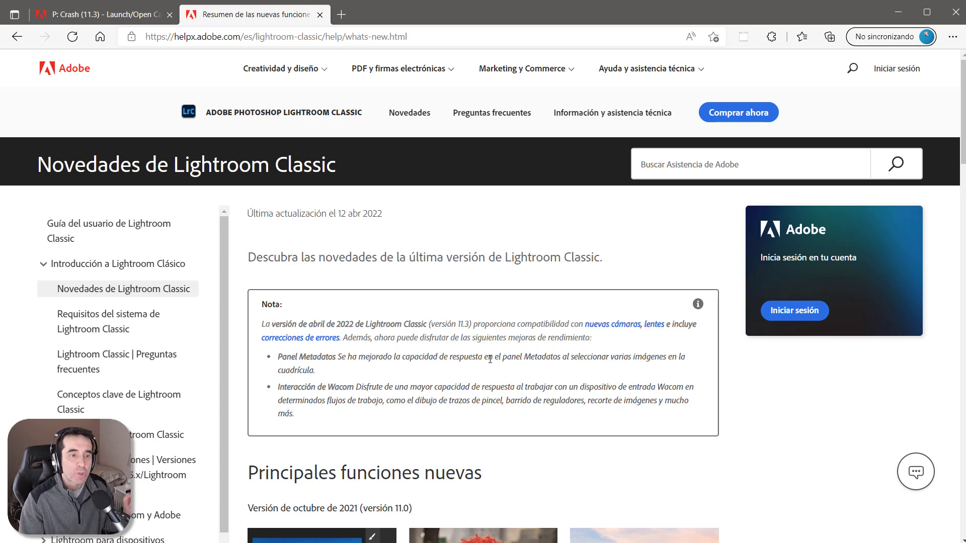
Step: Go to the 'P: Crash (11.3)' thread and scroll through its replies and accepted answer
{"action": "left_click", "coordinate": [131, 16]}
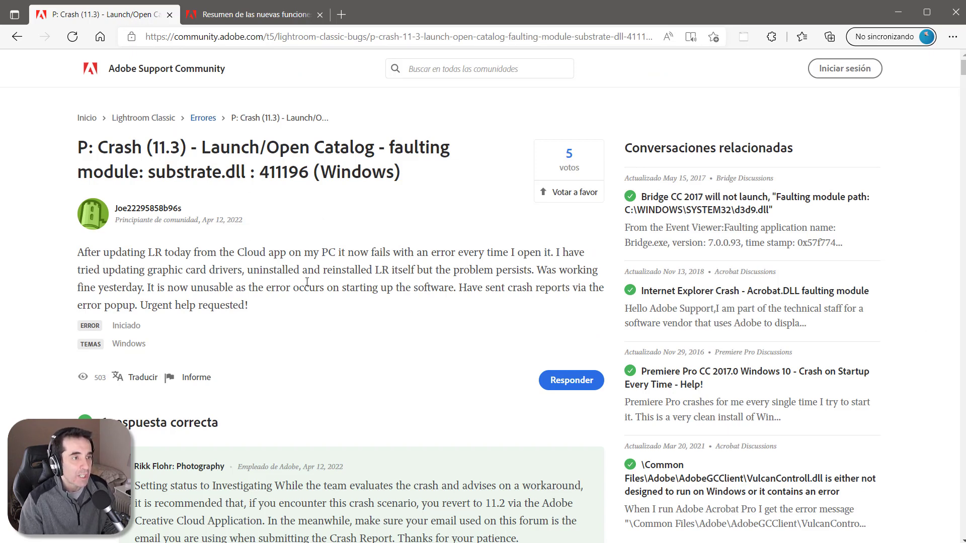
{"action": "scroll", "coordinate": [353, 321], "scroll_direction": "down", "scroll_amount": 4}
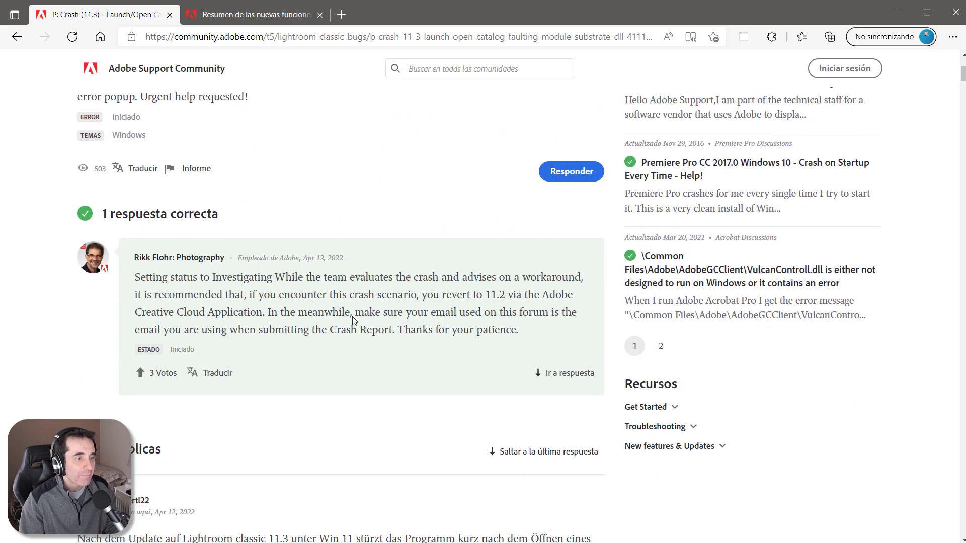
{"action": "scroll", "coordinate": [357, 325], "scroll_direction": "up", "scroll_amount": 4}
{"action": "scroll", "coordinate": [360, 328], "scroll_direction": "down", "scroll_amount": 5}
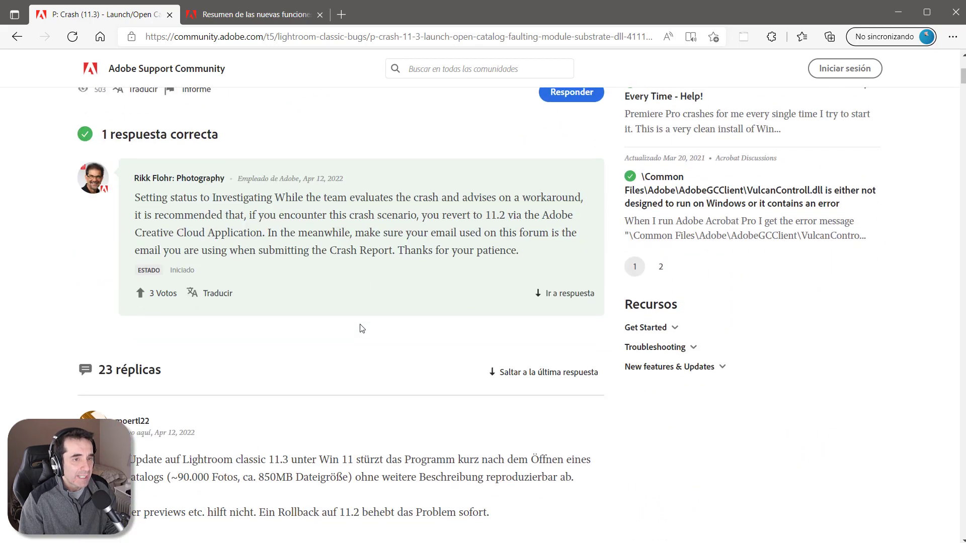
{"action": "scroll", "coordinate": [360, 325], "scroll_direction": "down", "scroll_amount": 5}
{"action": "scroll", "coordinate": [306, 321], "scroll_direction": "down", "scroll_amount": 5}
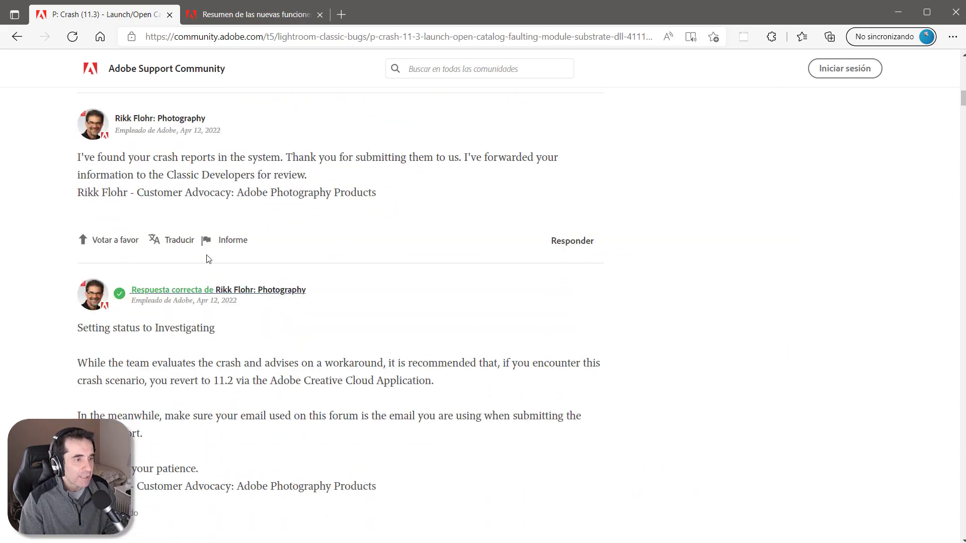
{"action": "scroll", "coordinate": [284, 305], "scroll_direction": "down", "scroll_amount": 2}
{"action": "scroll", "coordinate": [281, 304], "scroll_direction": "down", "scroll_amount": 1}
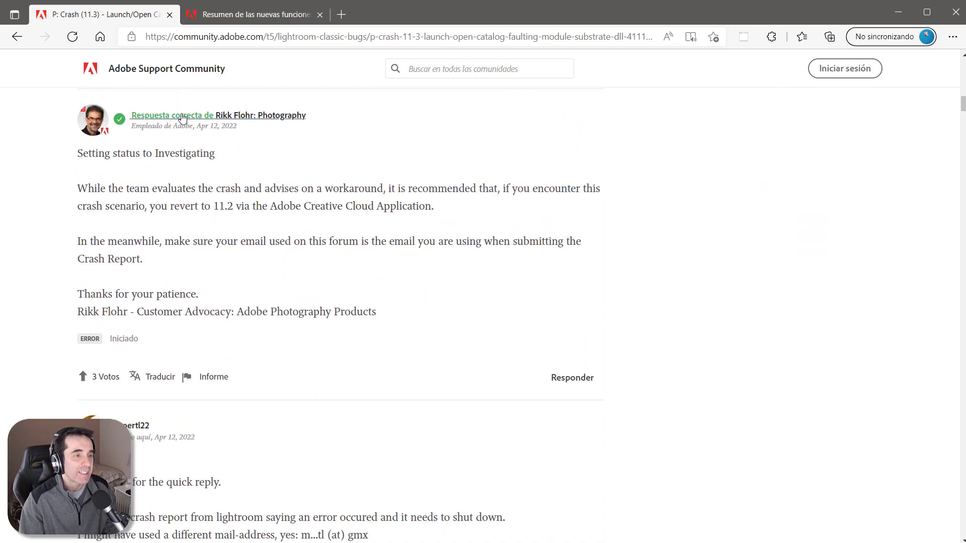
{"action": "scroll", "coordinate": [356, 390], "scroll_direction": "up", "scroll_amount": 5}
{"action": "scroll", "coordinate": [416, 351], "scroll_direction": "up", "scroll_amount": 10}
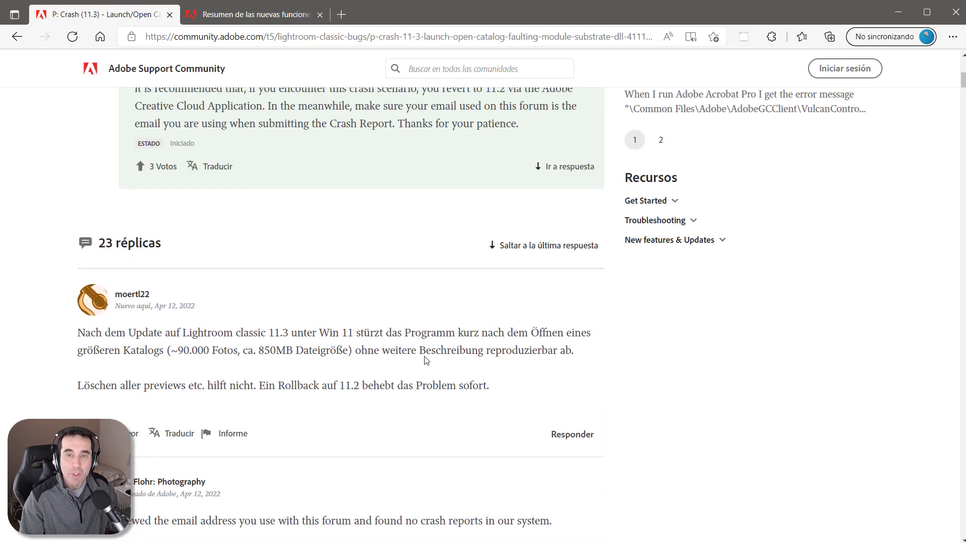
{"action": "scroll", "coordinate": [426, 353], "scroll_direction": "up", "scroll_amount": 9}
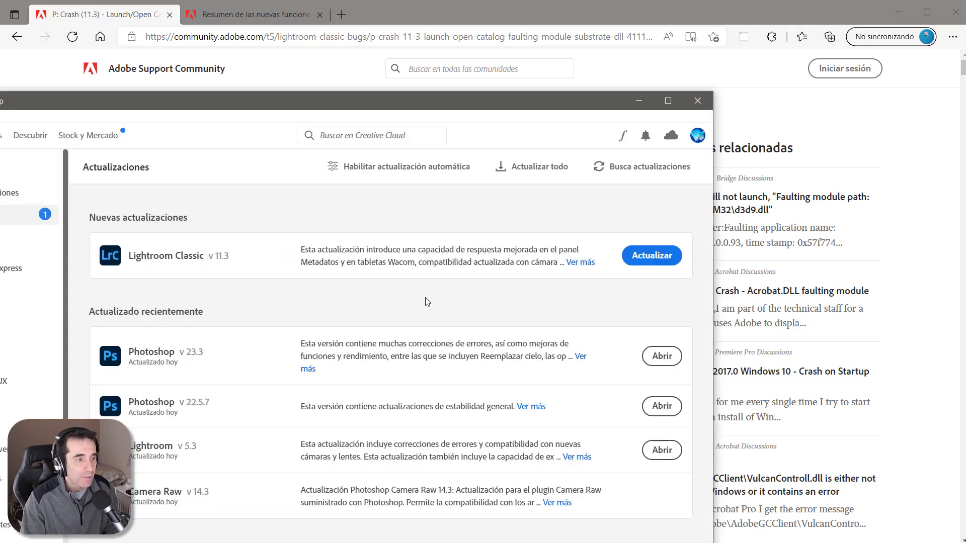
Step: Under Todas las aplicaciones, view Lightroom Classic's Otras versiones showing 11.2 installed, then close the list
{"action": "left_click_drag", "start_coordinate": [298, 98], "coordinate": [408, 41]}
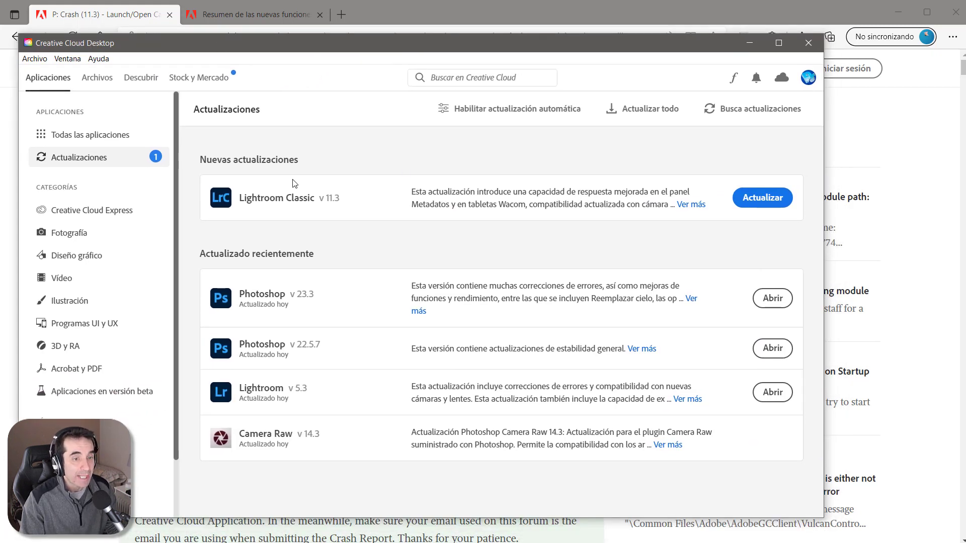
{"action": "left_click", "coordinate": [90, 135]}
{"action": "scroll", "coordinate": [392, 336], "scroll_direction": "down", "scroll_amount": 2}
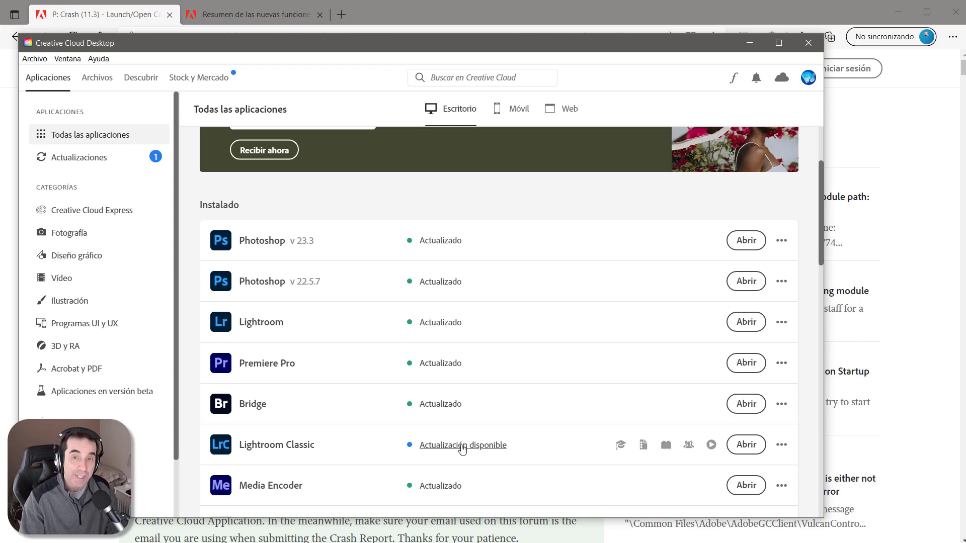
{"action": "left_click", "coordinate": [782, 445]}
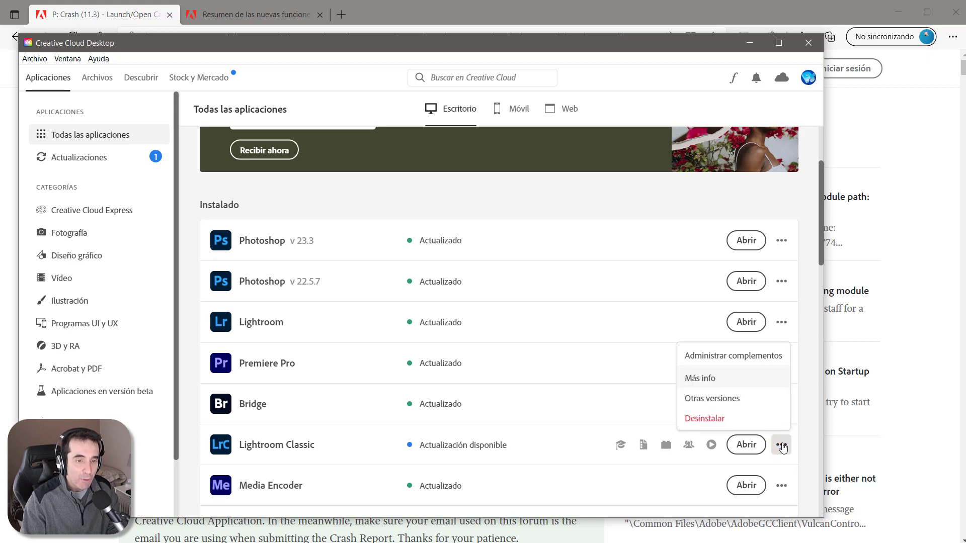
{"action": "left_click", "coordinate": [712, 400]}
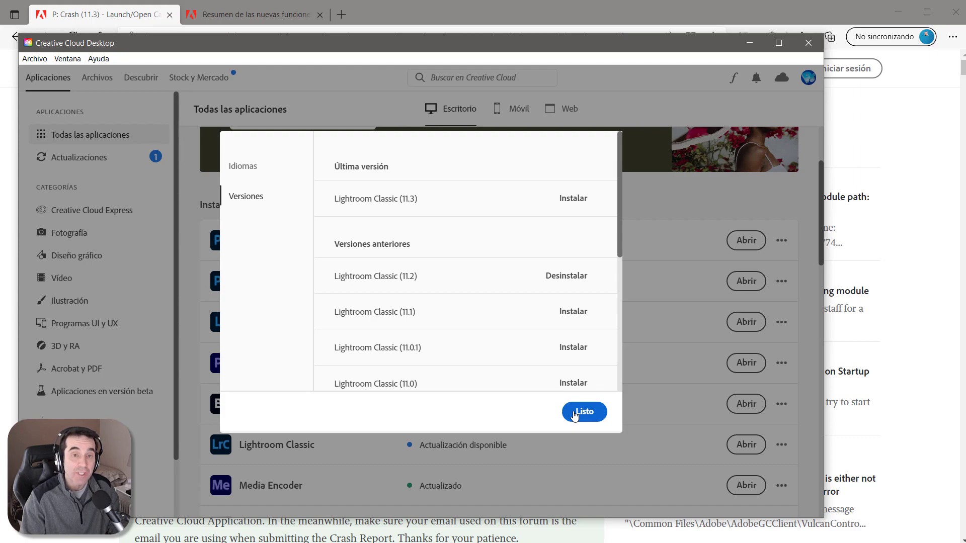
{"action": "left_click", "coordinate": [575, 414]}
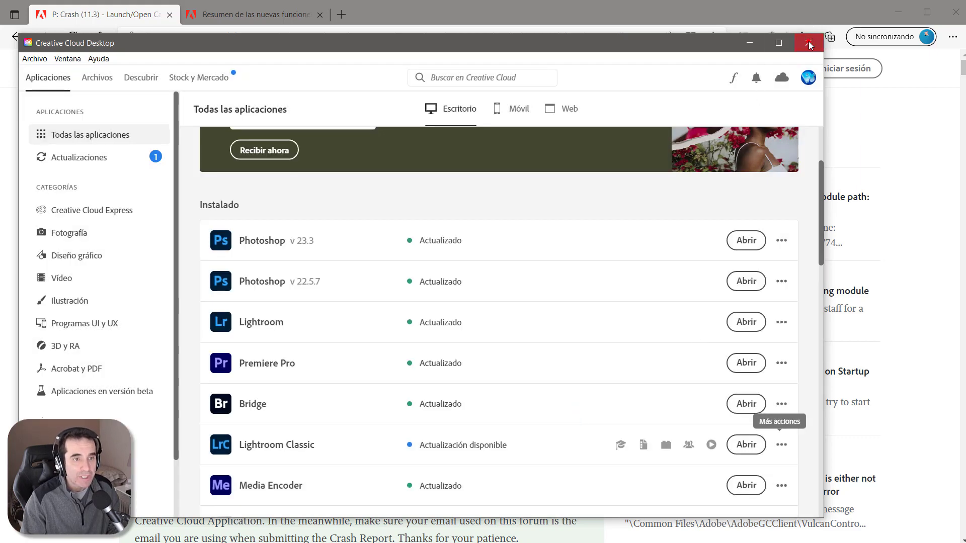